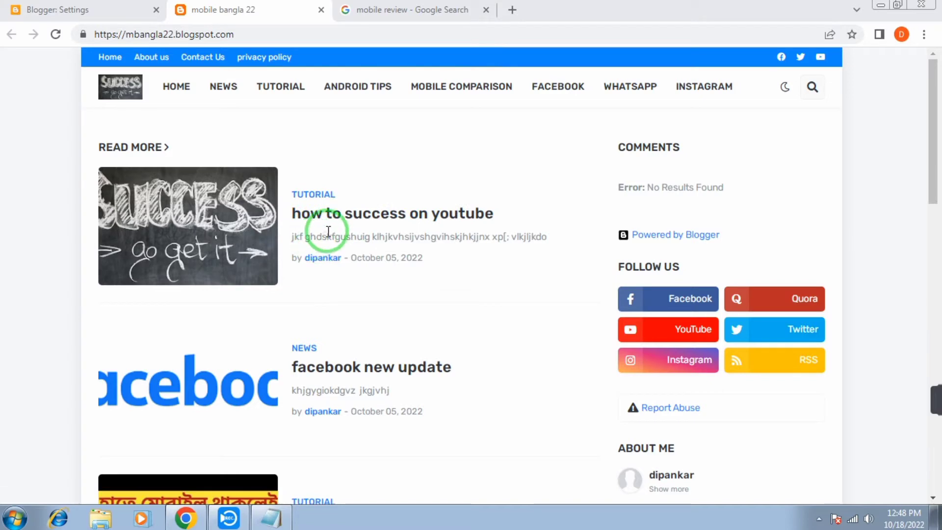
- Open the settings of the mobile bangla 22 blog in Blogger and open its description for editing
click(74, 7)
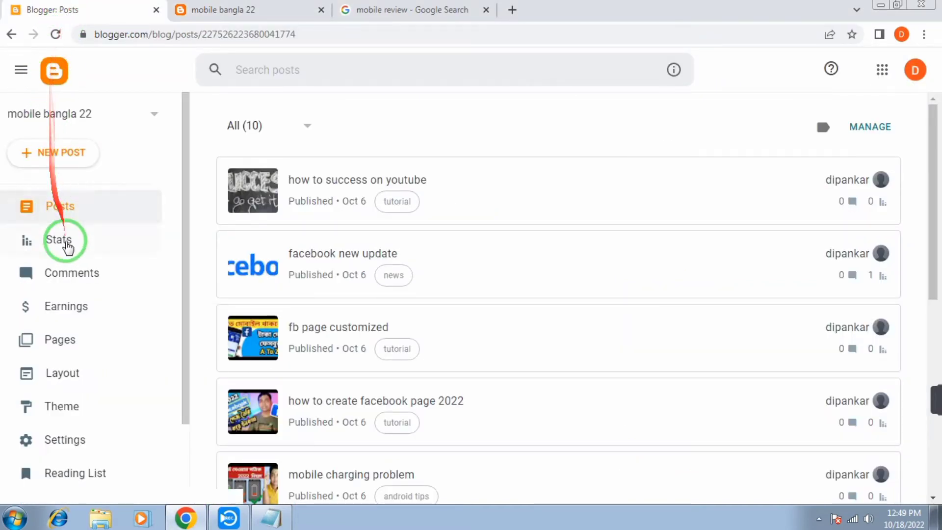
click(73, 436)
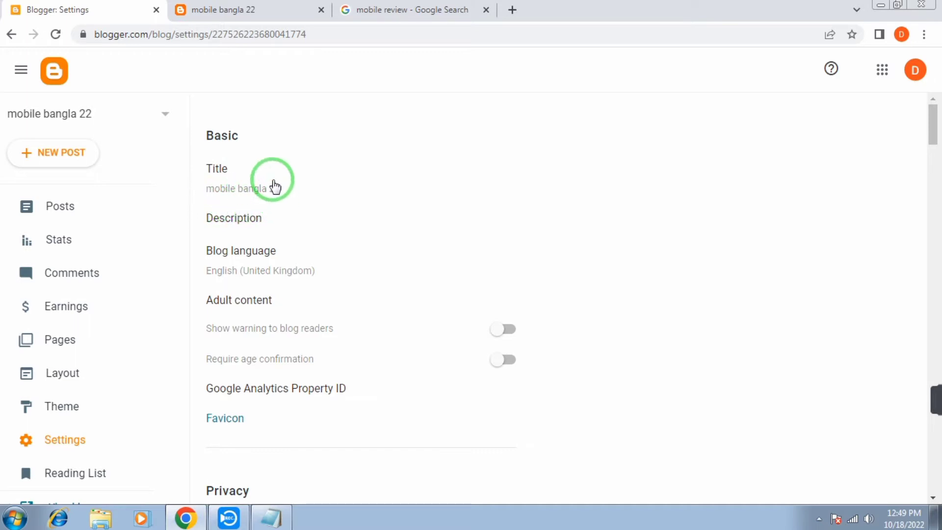
click(242, 226)
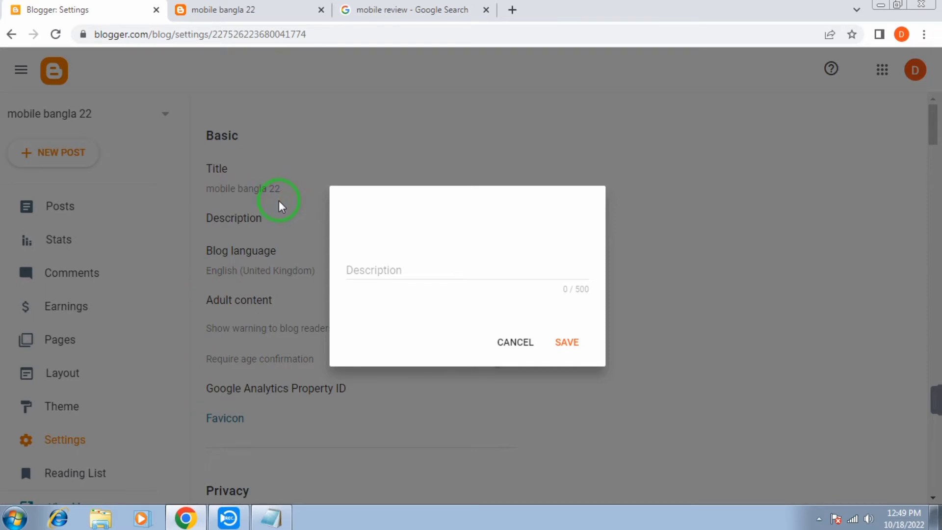
- Copy the related search phrases, from "mobile review india" to "poco mobile", at the end of the Google results for "mobile review"
click(392, 15)
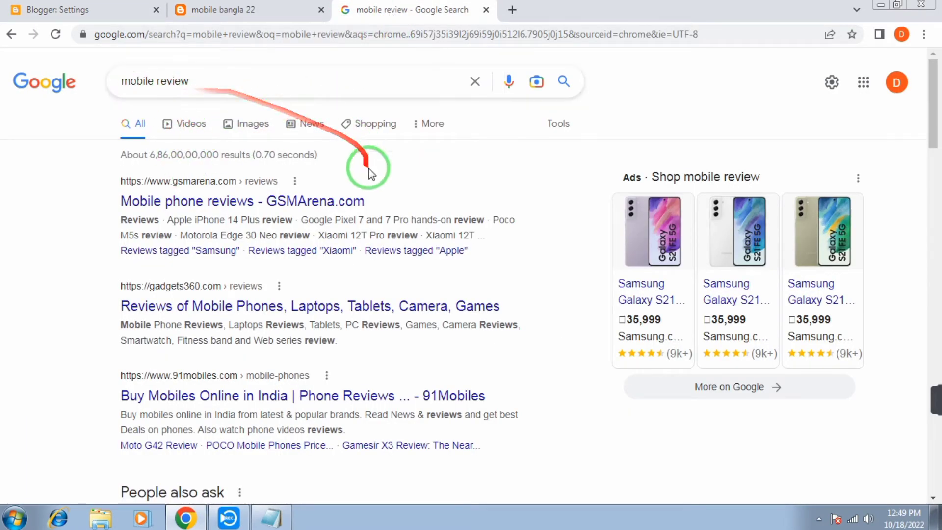
scroll(367, 201, down, 20)
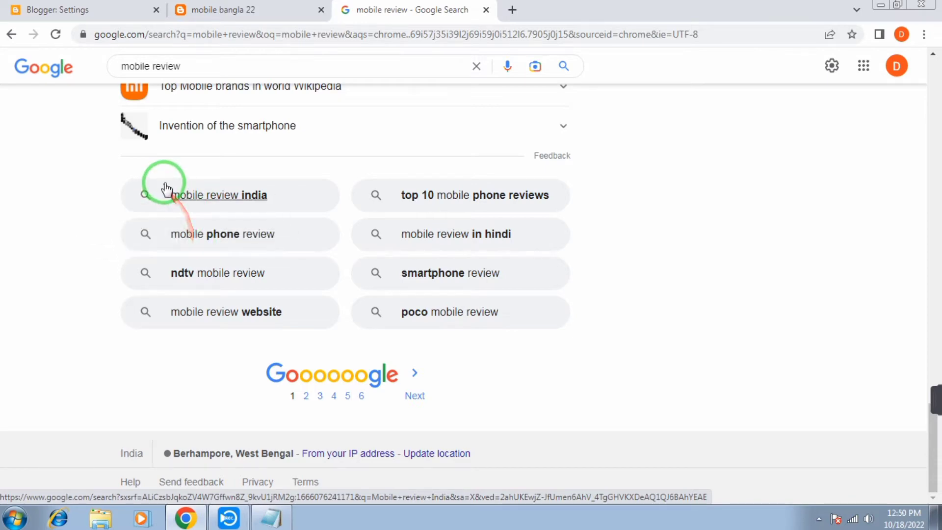
scroll(172, 177, up, 15)
scroll(185, 158, down, 15)
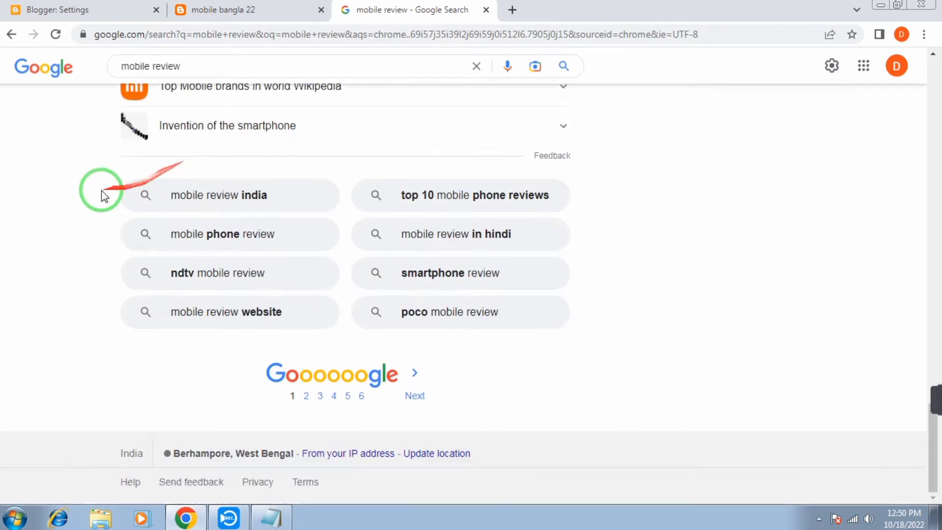
drag(95, 185, 461, 307)
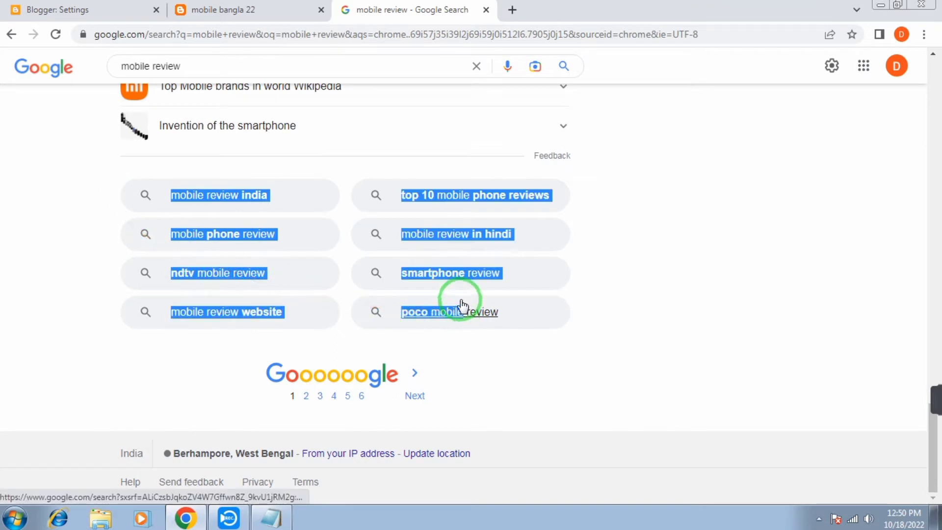
right_click(460, 295)
click(505, 305)
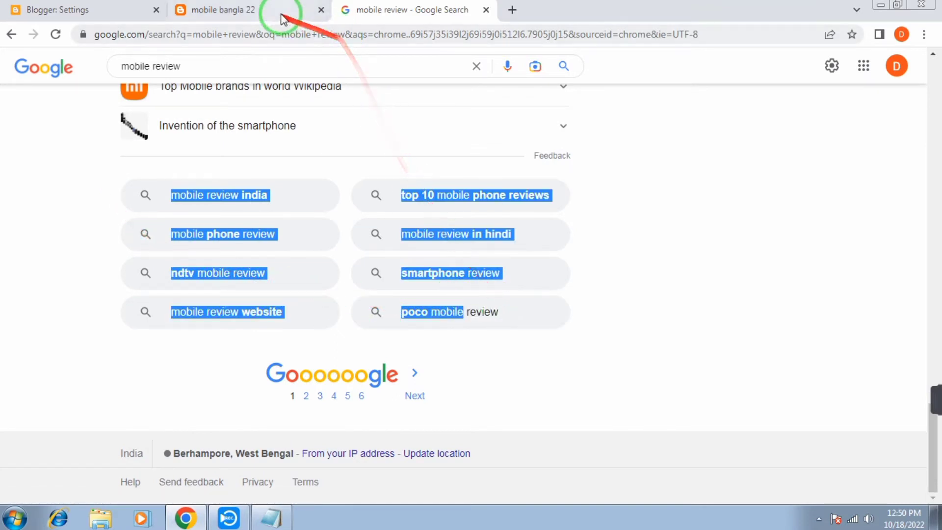
- Paste the copied mobile review search phrases as the blog's description in the Blogger settings and save it
click(123, 14)
click(371, 271)
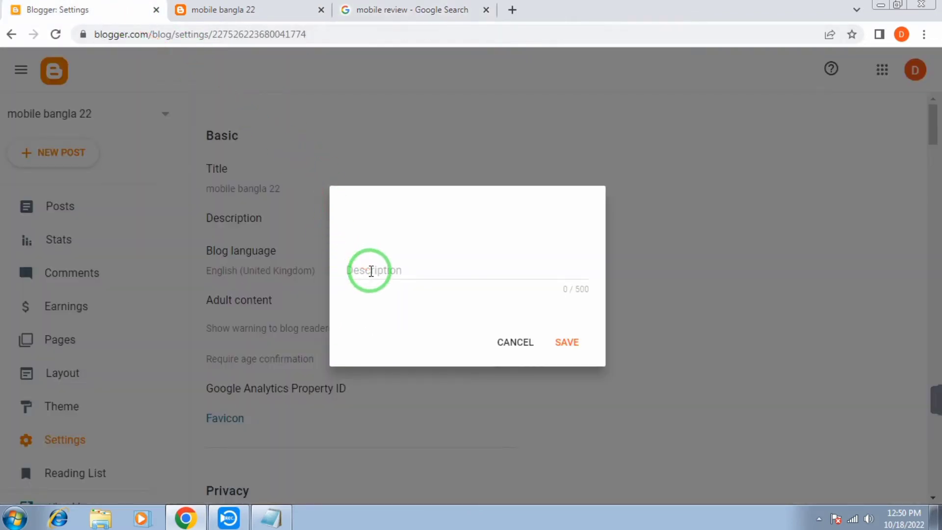
right_click(369, 270)
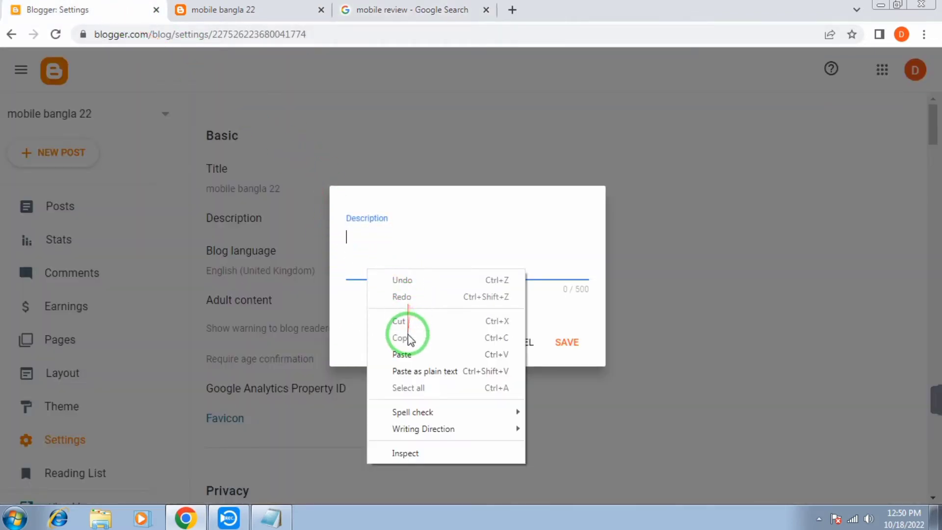
click(408, 354)
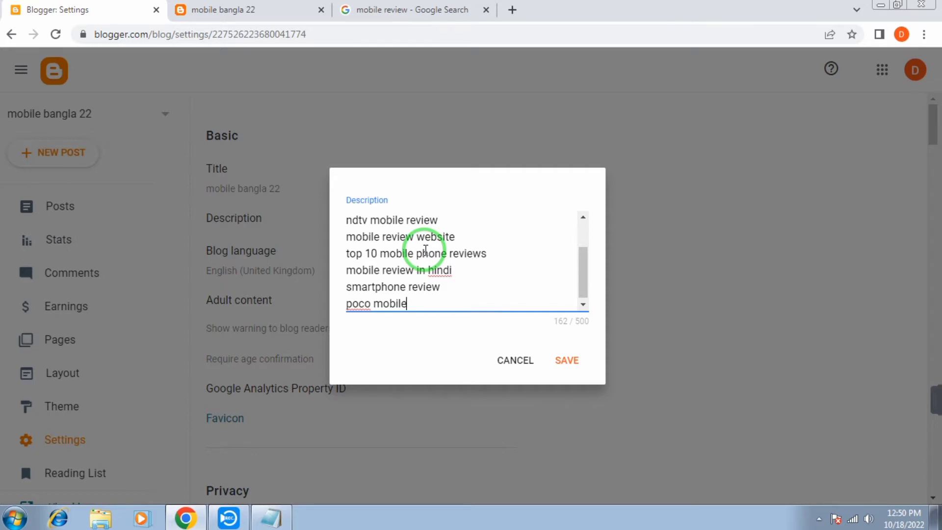
click(568, 363)
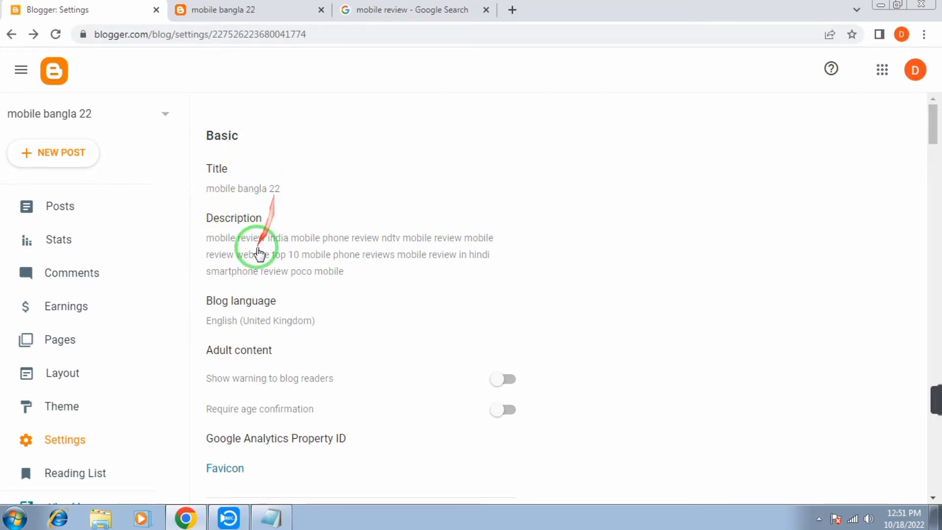
- Enable the search description under Meta tags, paste the copied mobile review phrases into it and save
scroll(335, 293, down, 20)
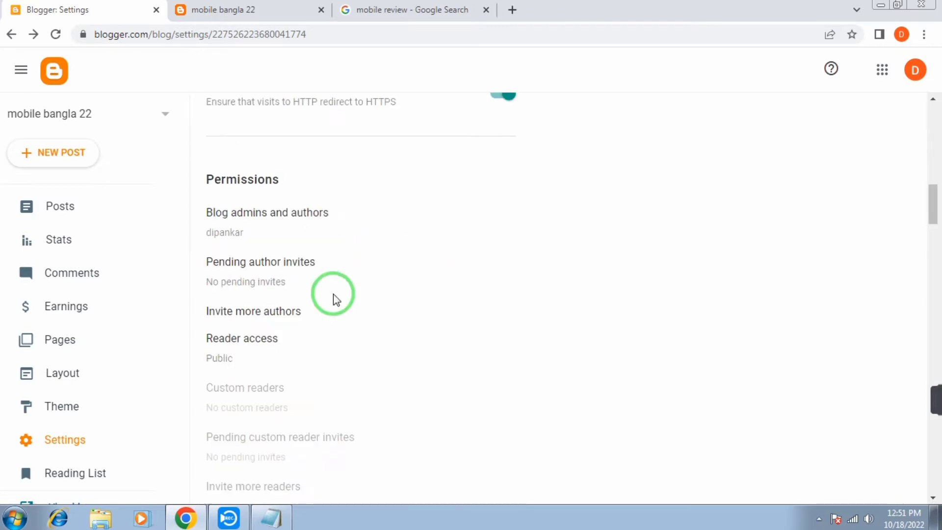
scroll(335, 292, down, 15)
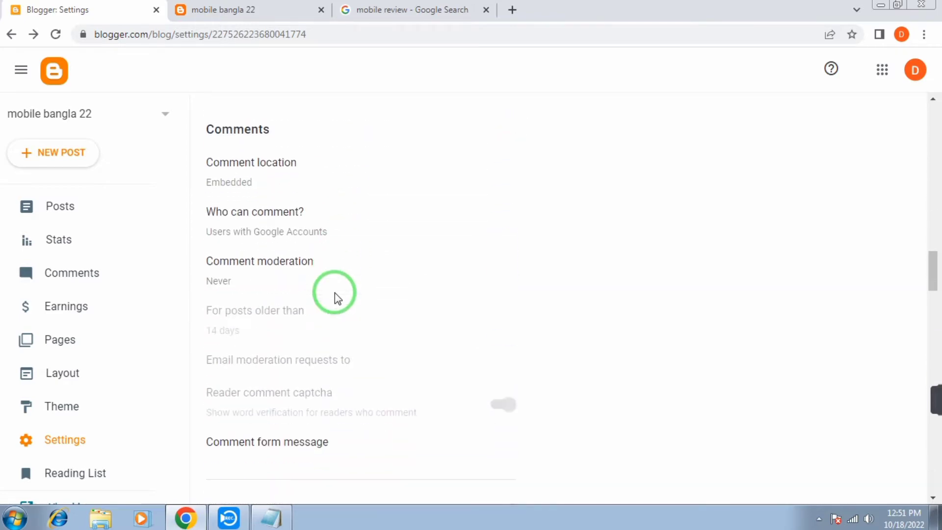
scroll(337, 298, down, 8)
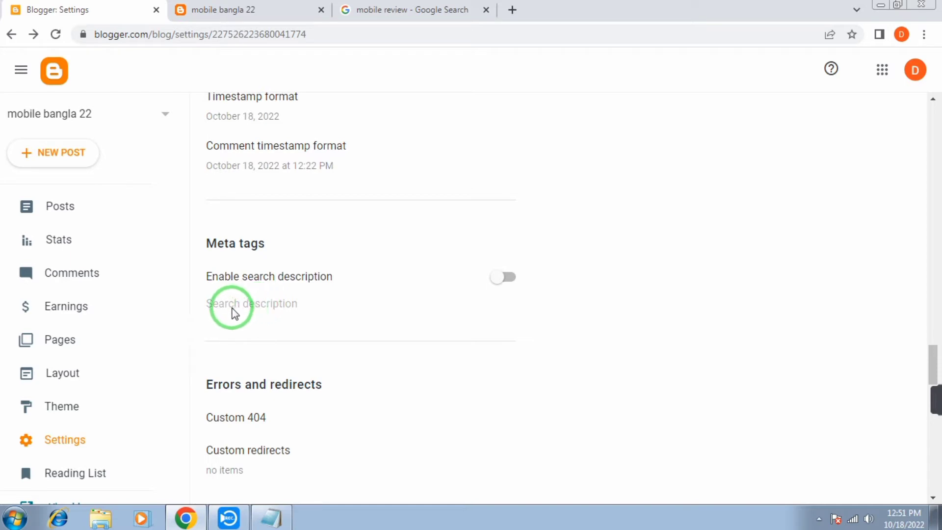
click(510, 279)
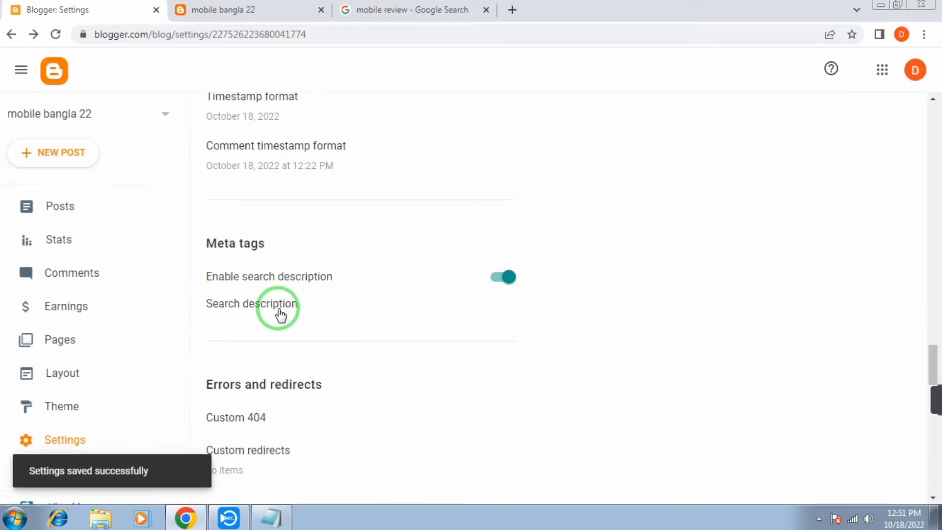
click(234, 312)
right_click(361, 264)
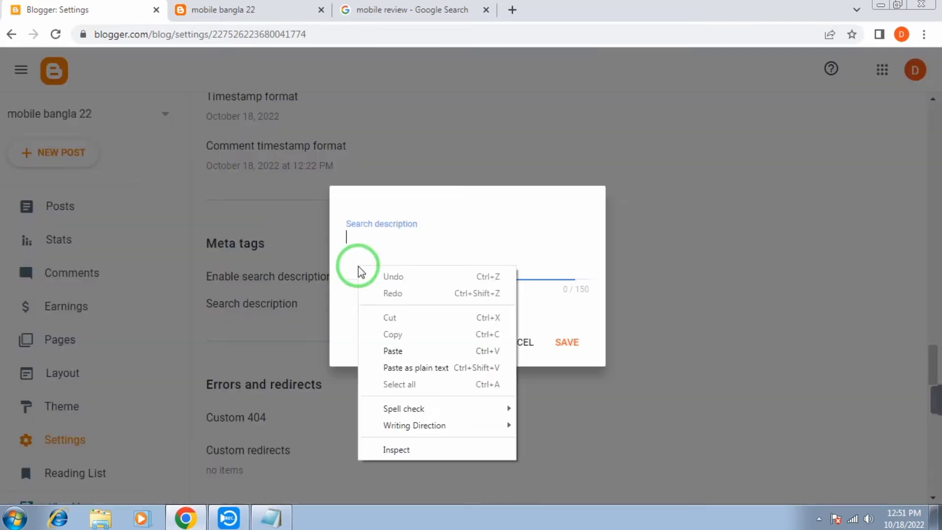
click(385, 352)
click(567, 363)
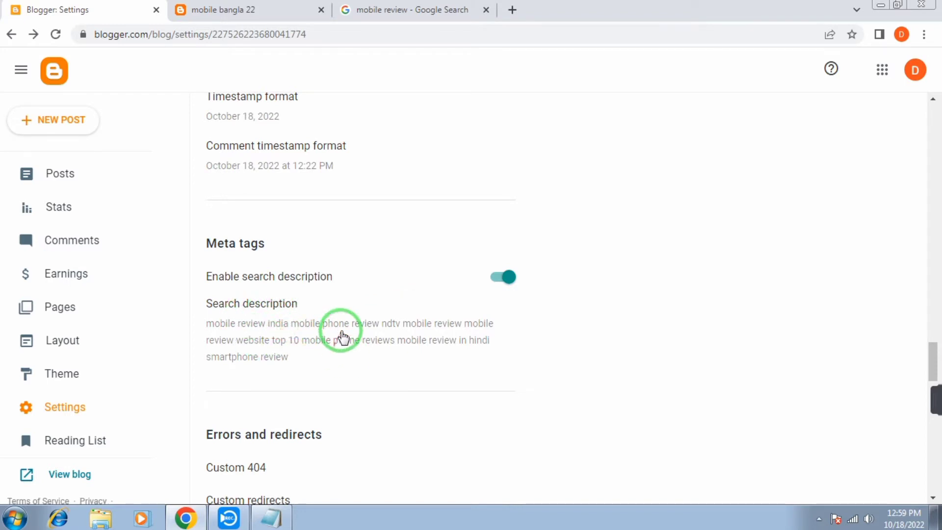
- Enable custom robots.txt under Crawlers and indexing, and copy all the robots rules, including the Sitemap line, from the untitled Notepad file
scroll(342, 329, down, 7)
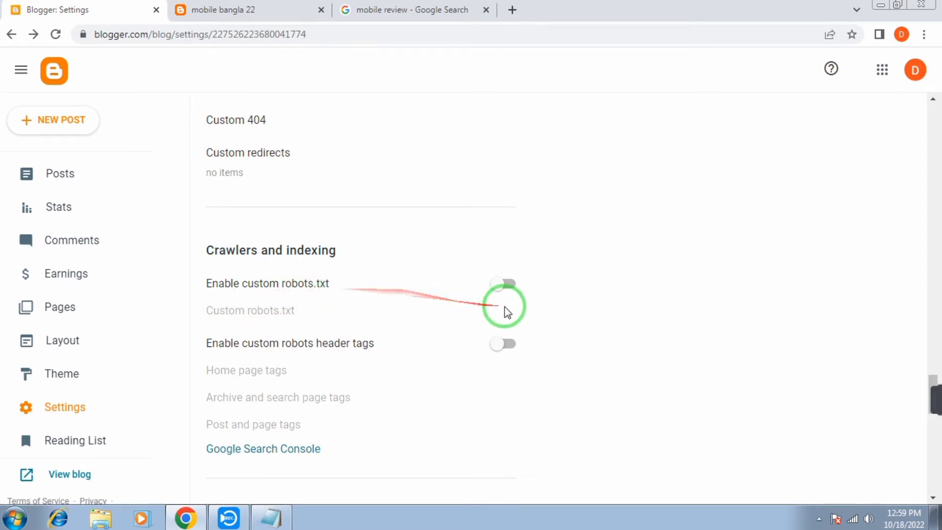
click(507, 290)
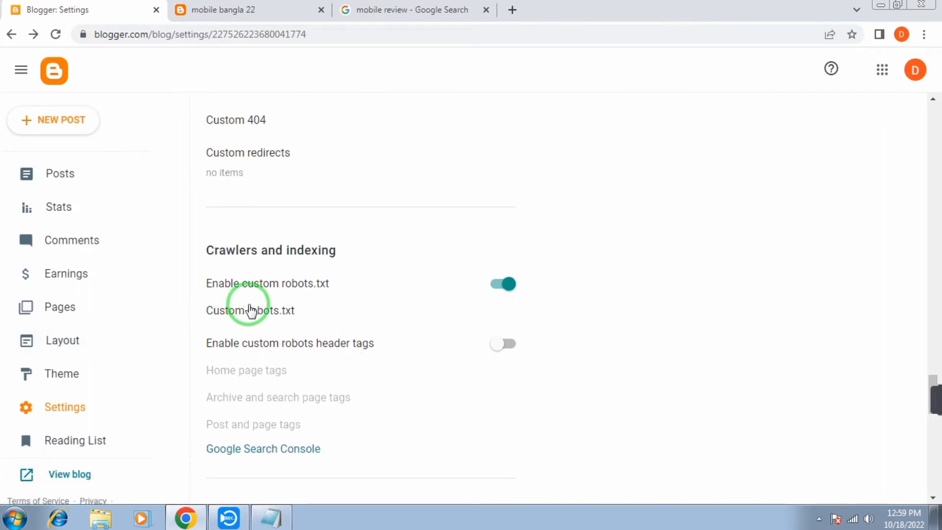
click(282, 520)
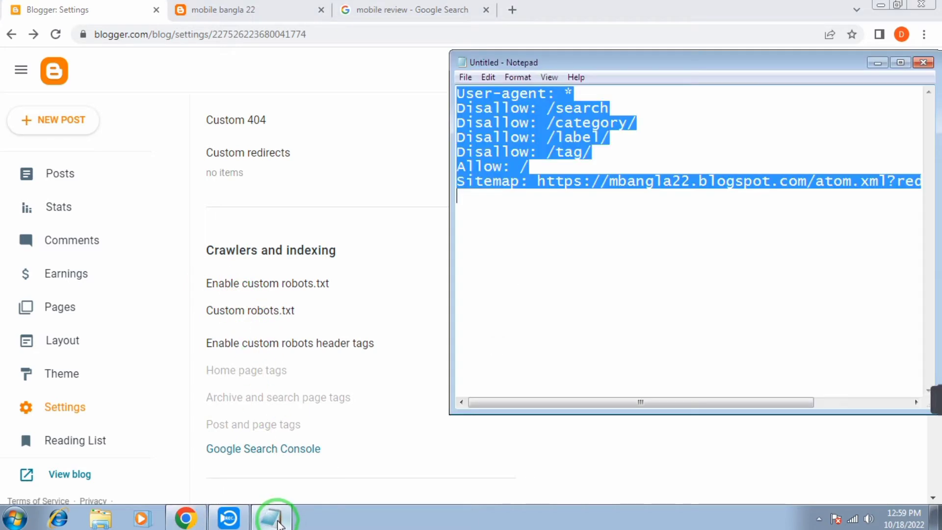
click(574, 305)
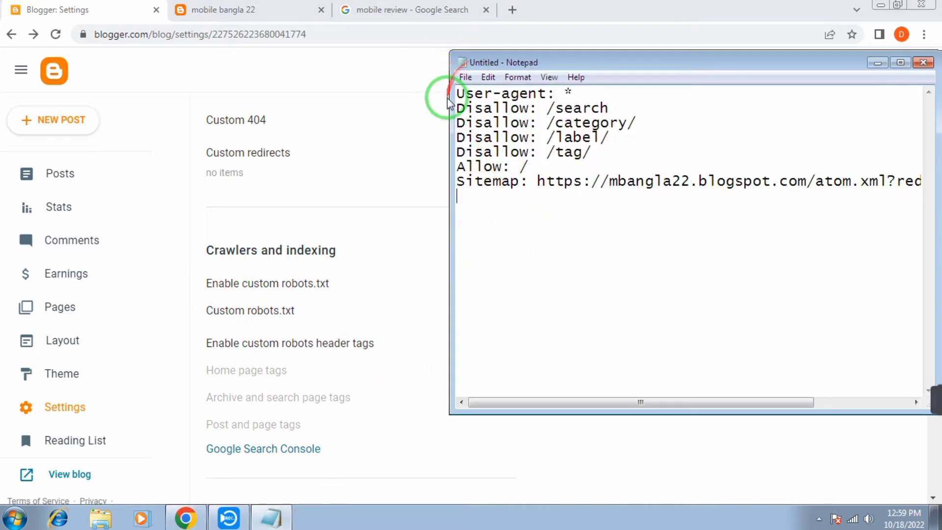
drag(459, 93, 512, 285)
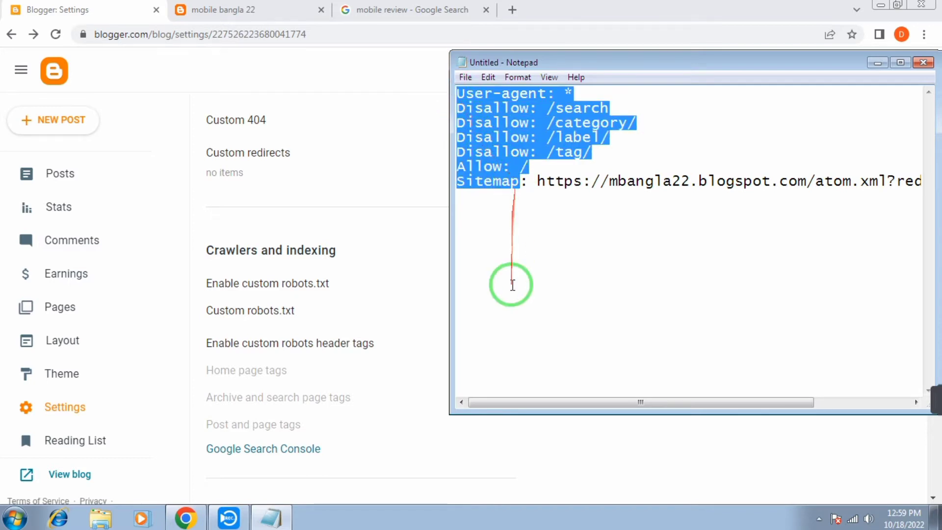
click(512, 285)
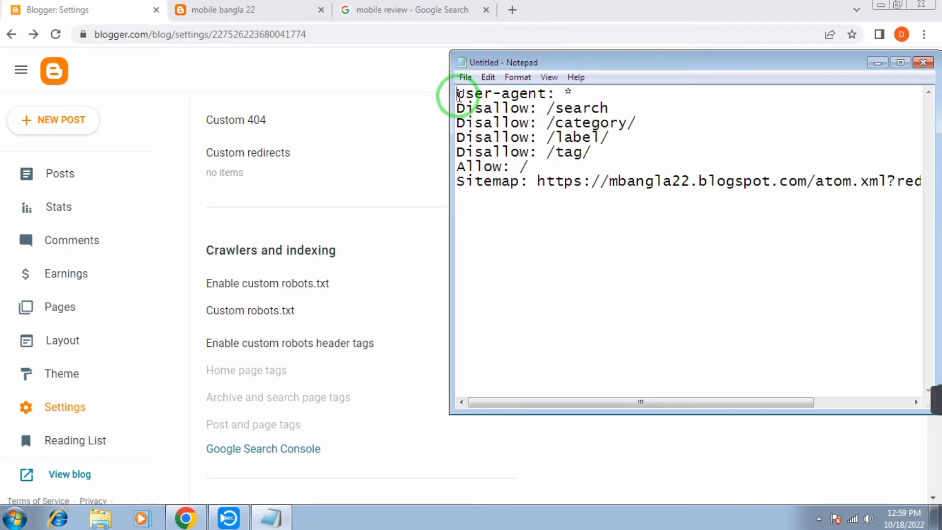
drag(458, 93, 652, 227)
right_click(620, 223)
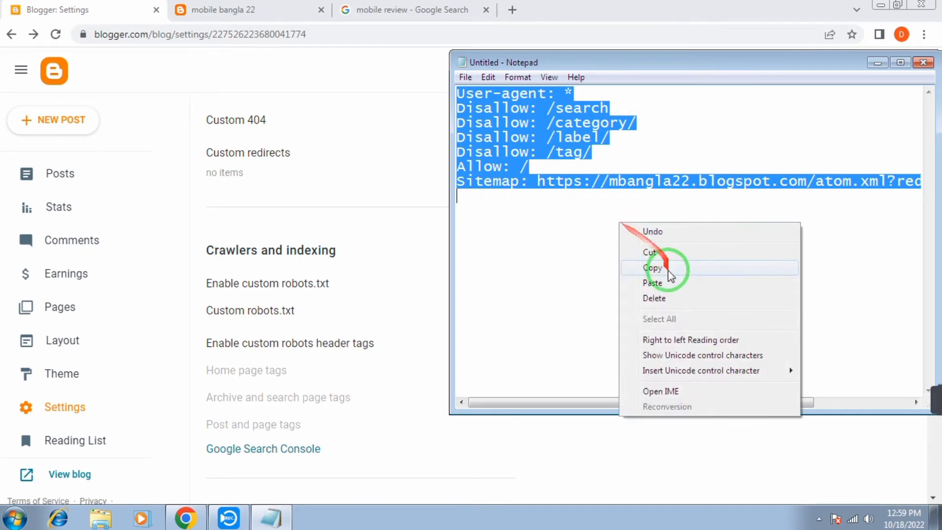
click(665, 270)
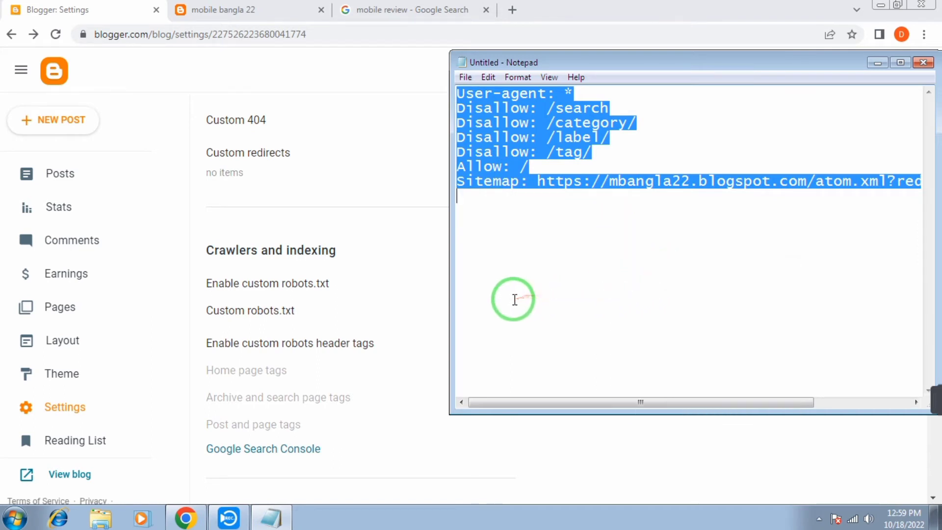
- Return to the Blogger settings and paste the copied rules as the custom robots.txt content
click(877, 64)
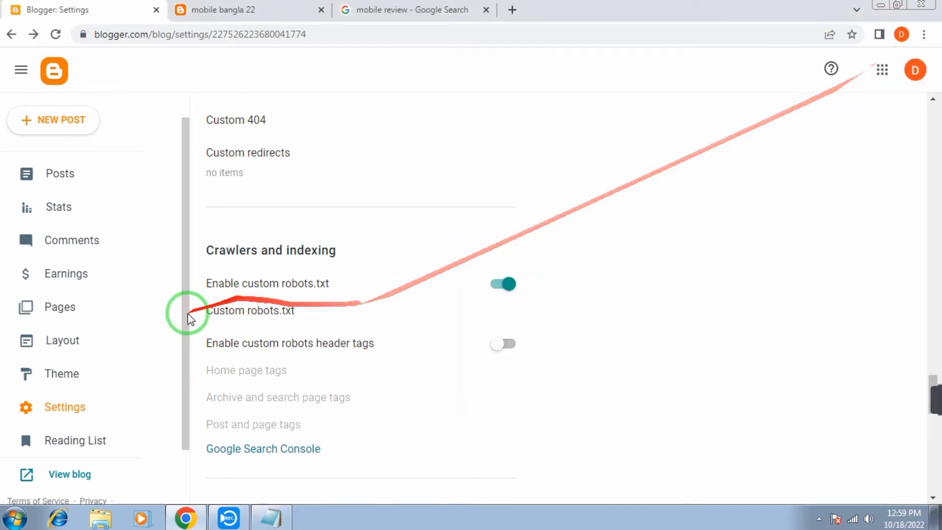
click(227, 314)
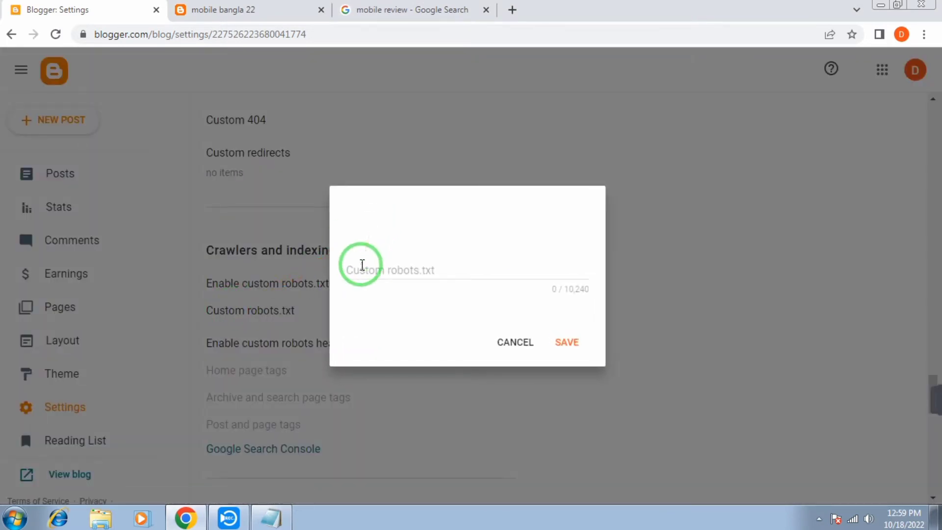
right_click(358, 268)
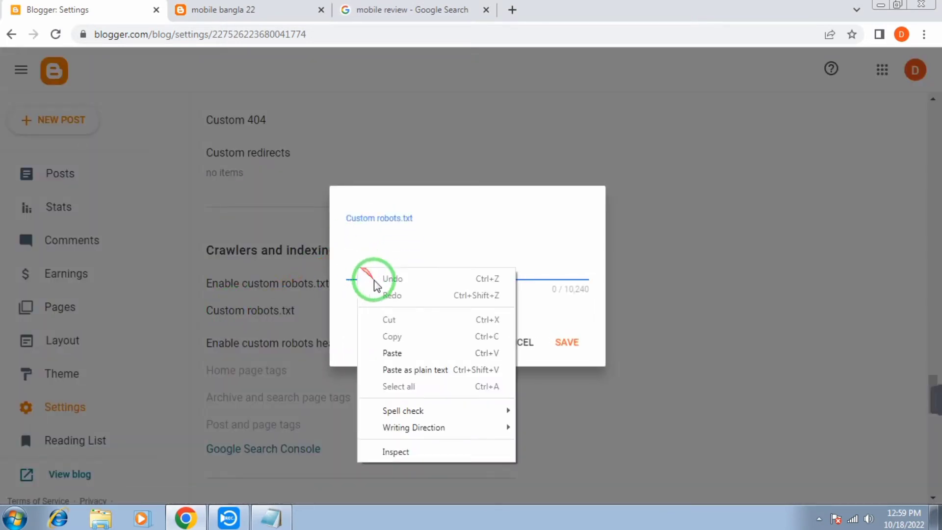
click(386, 354)
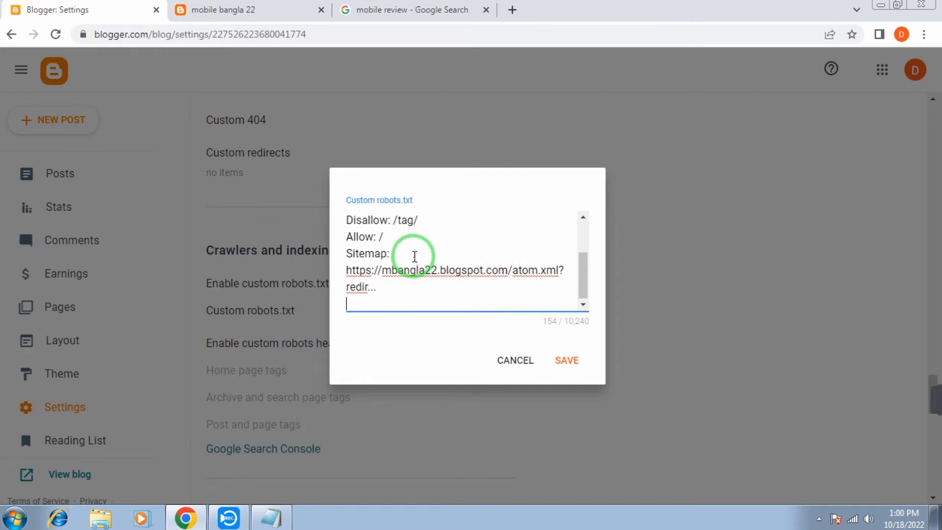
- Compare the blog's web address with the domain in the Sitemap line of the custom robots.txt
click(218, 7)
click(155, 36)
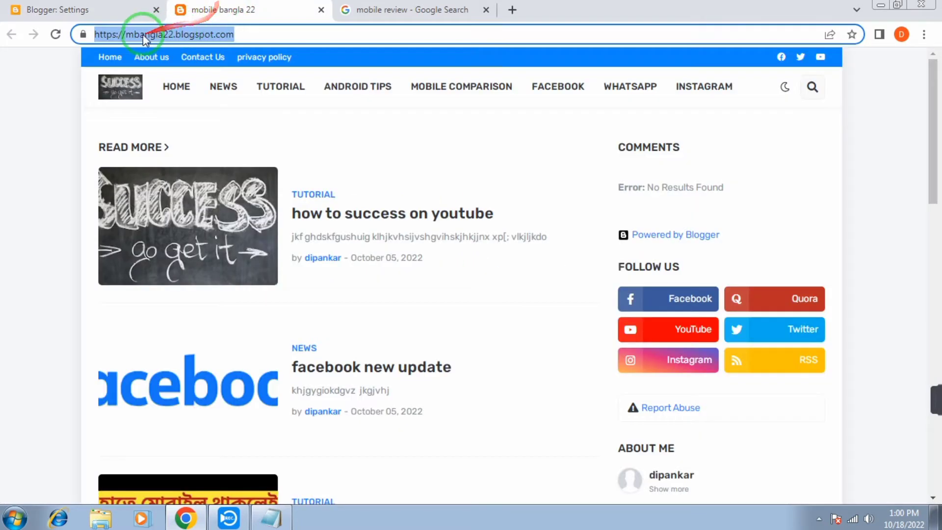
drag(245, 35, 95, 37)
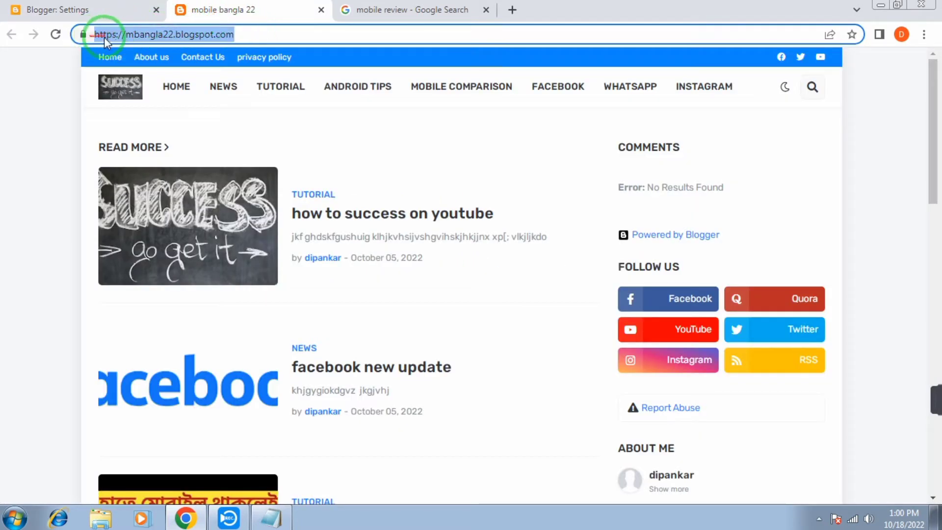
right_click(170, 32)
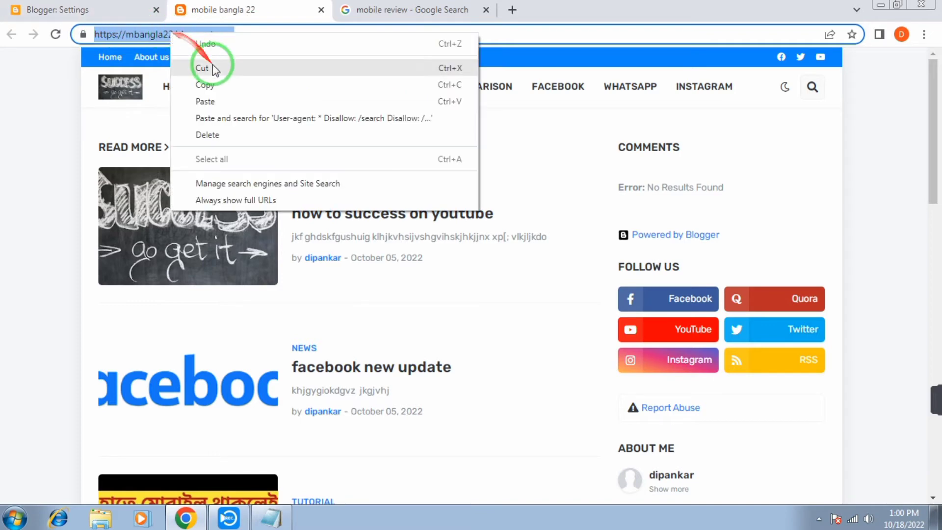
click(103, 12)
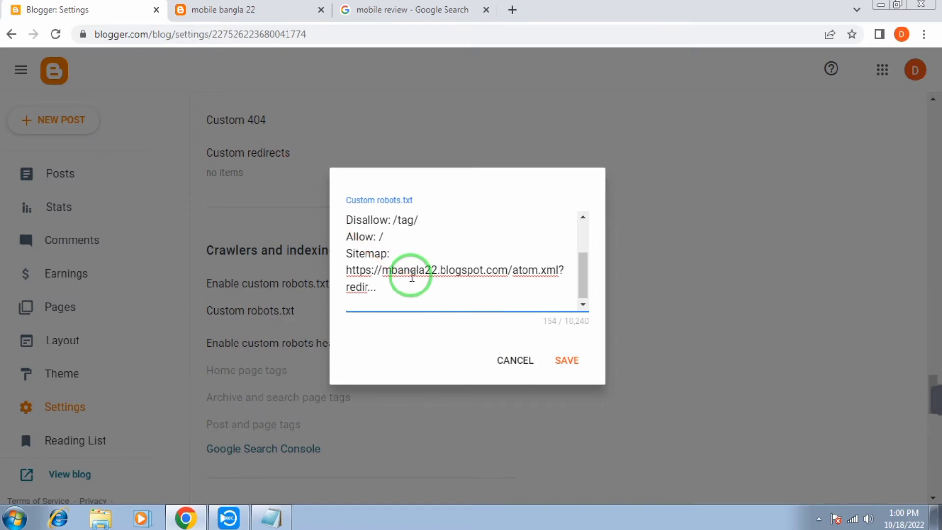
drag(383, 269, 345, 270)
drag(508, 270, 407, 273)
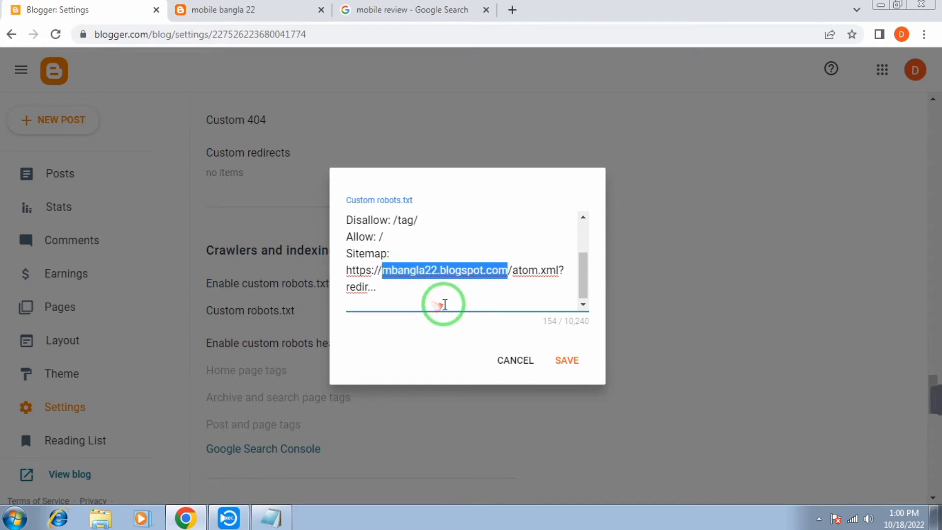
- Save the custom robots.txt content and enable custom robots header tags under Crawlers and indexing
click(439, 301)
click(569, 363)
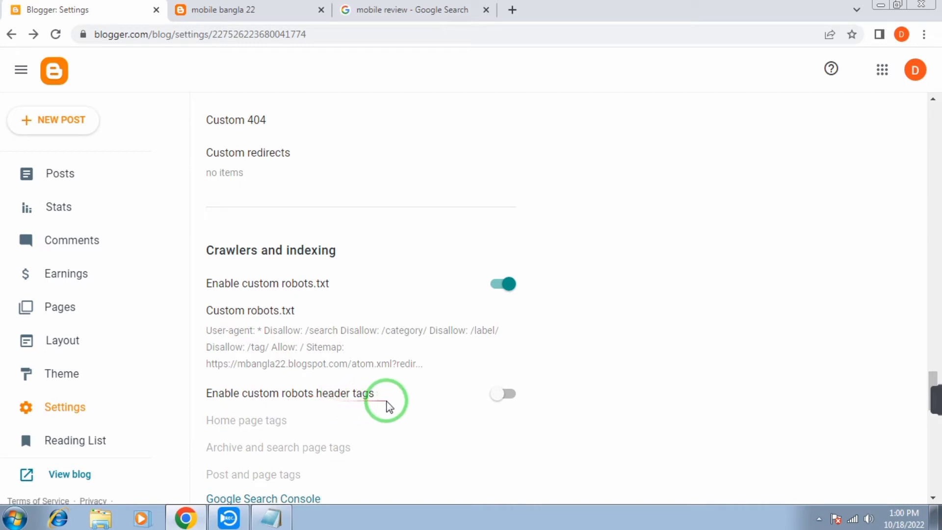
click(505, 397)
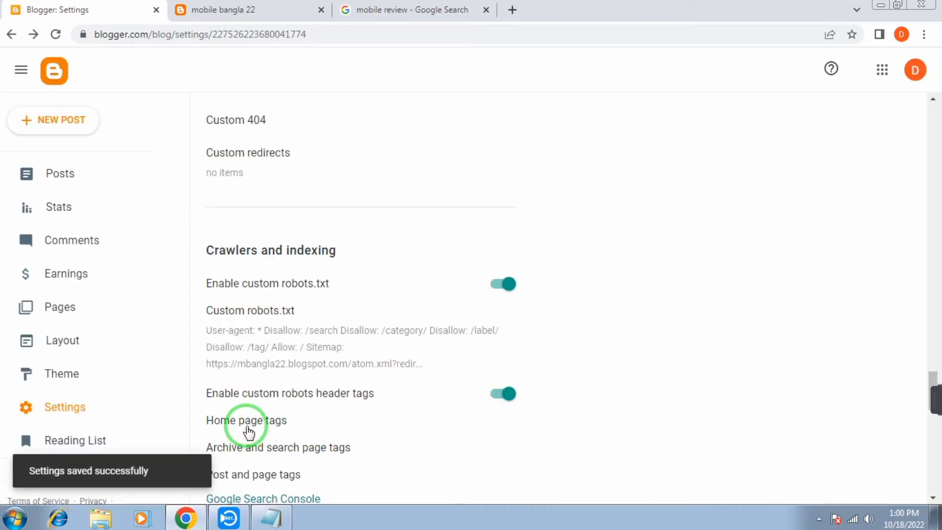
- Turn on the all and noodp robot tags for the home page and save them
scroll(253, 425, down, 1)
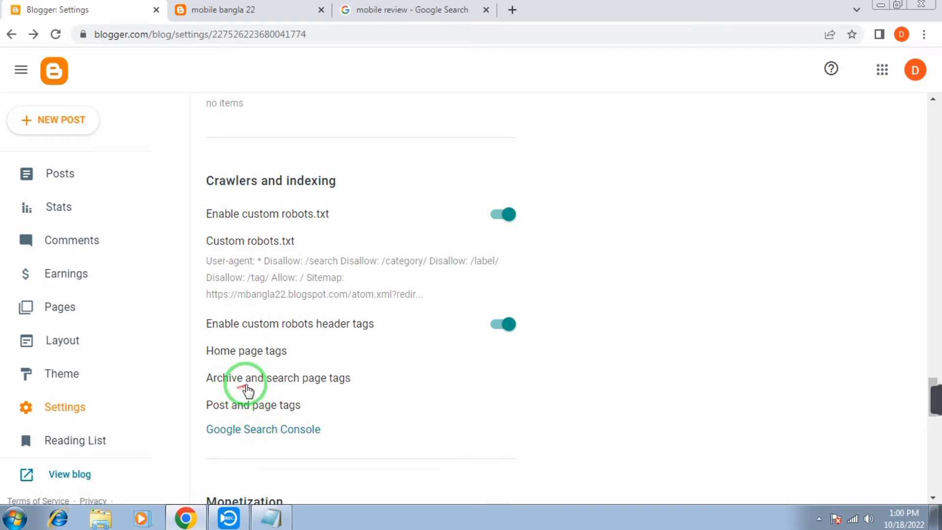
click(273, 351)
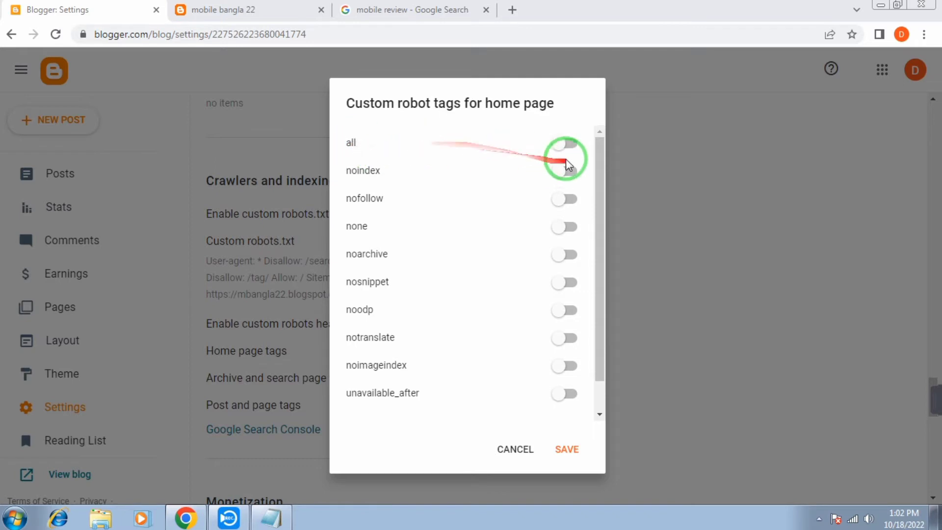
click(566, 144)
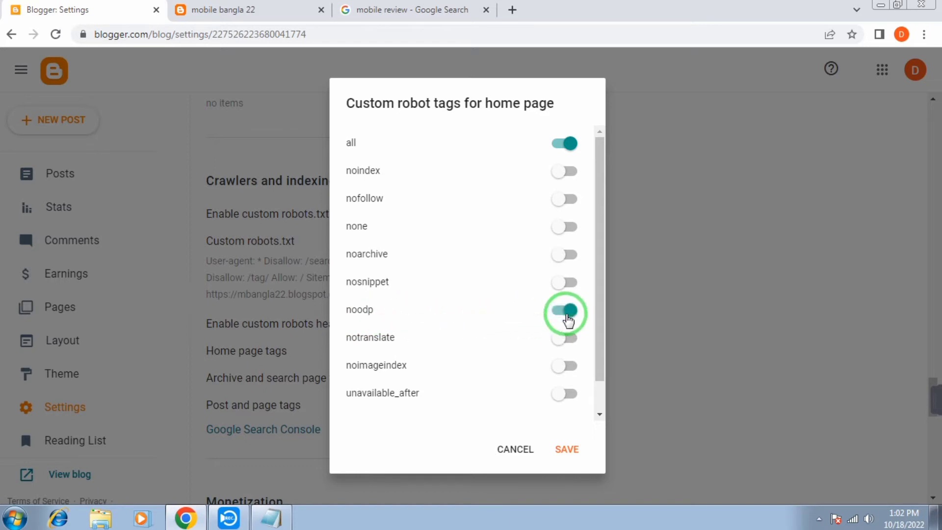
click(567, 449)
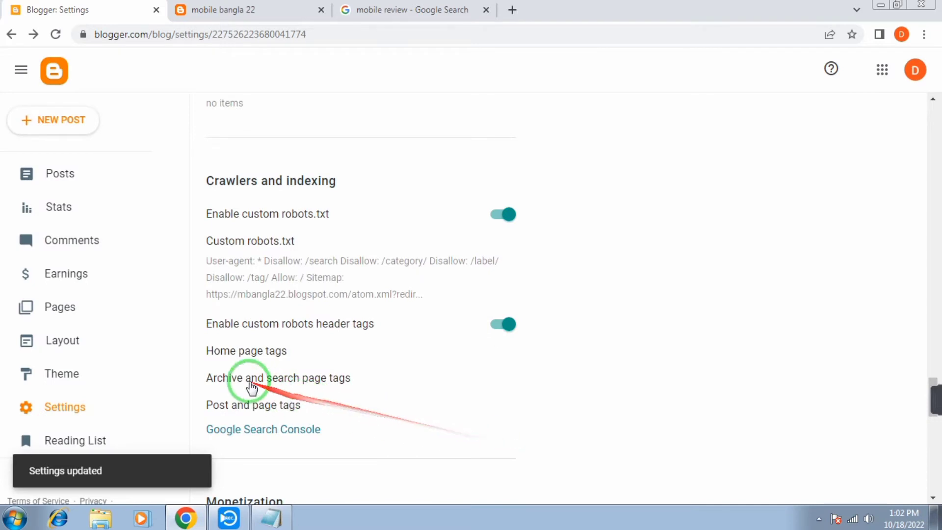
- Turn on the noindex and noodp robot tags for archive and search pages and save them
click(333, 389)
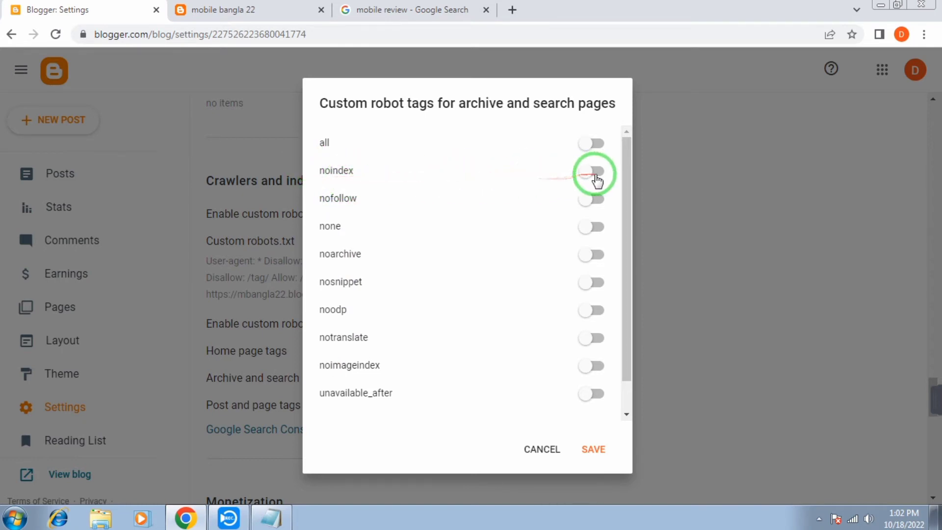
click(595, 172)
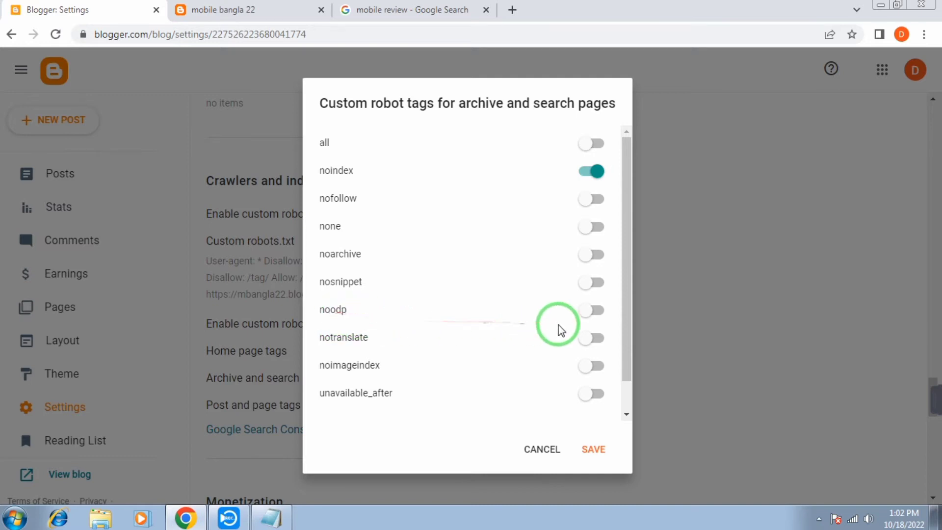
click(594, 316)
click(596, 452)
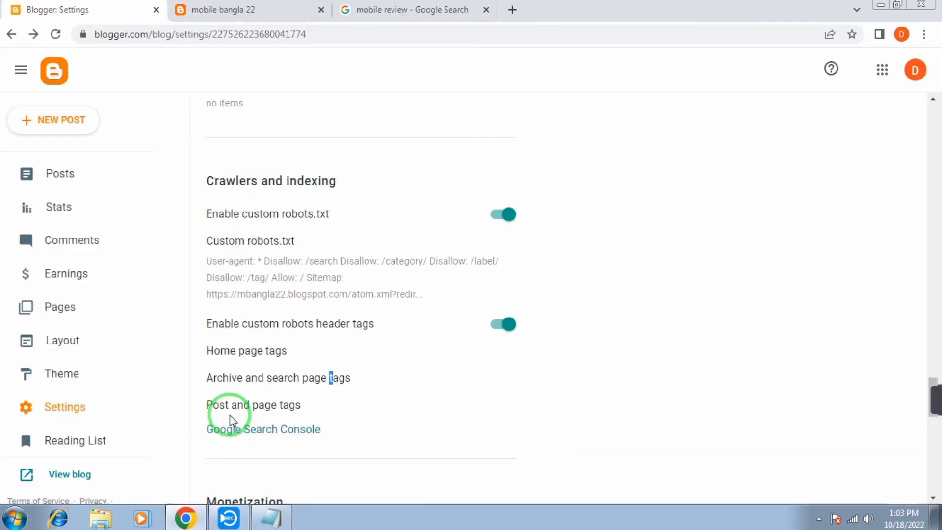
- Turn on the all robot tag for posts and pages and save the tag settings
click(284, 407)
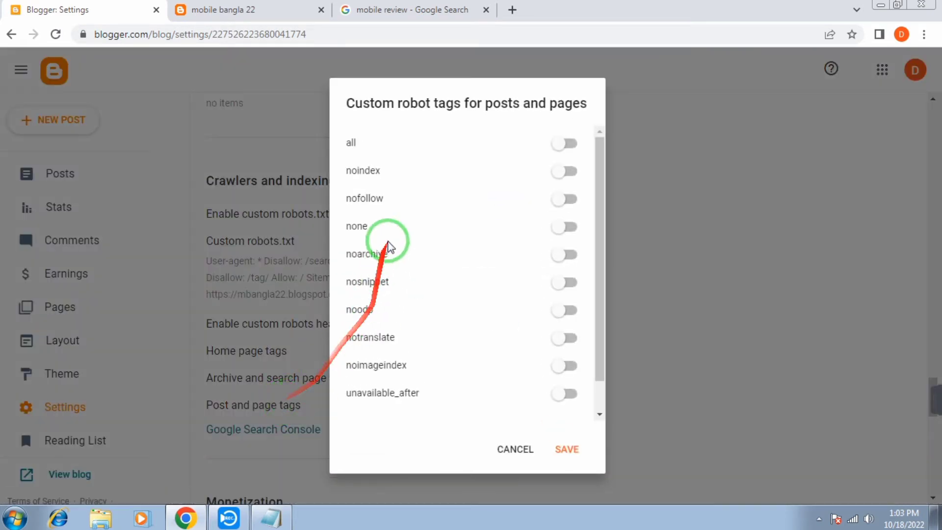
click(556, 144)
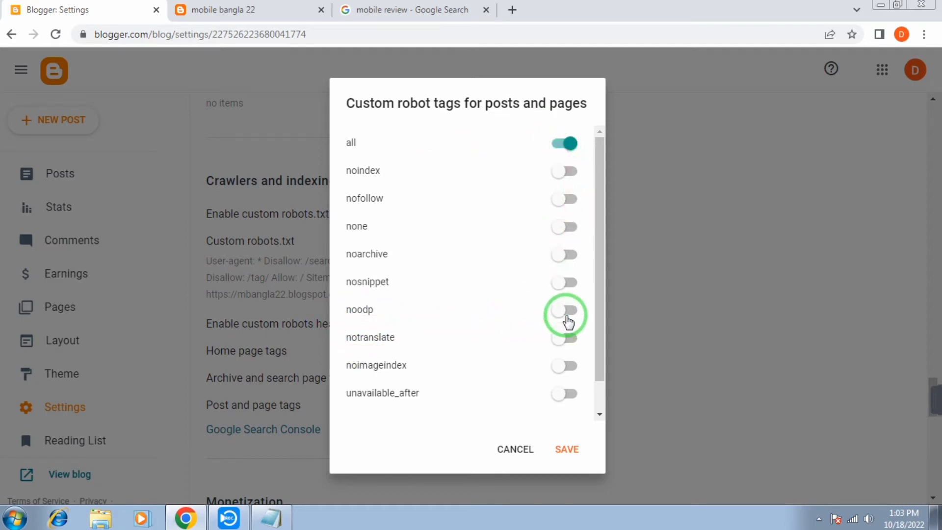
click(566, 449)
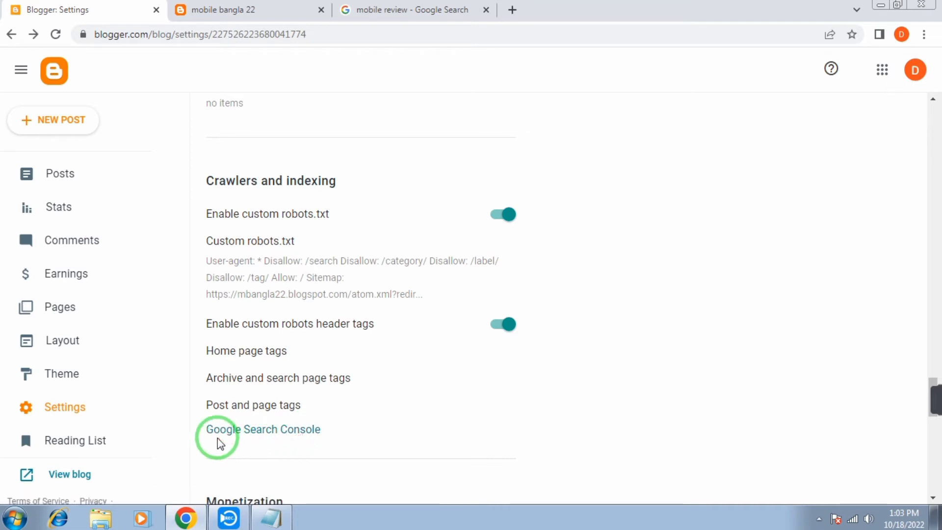
- Open Google Search Console from the Blogger settings and copy the web address of the mobile bangla 22 blog
click(278, 432)
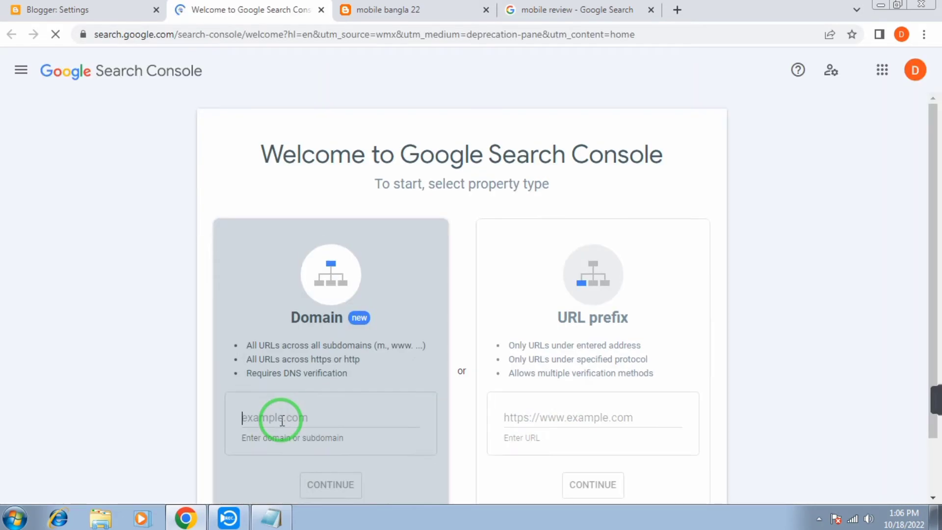
click(278, 417)
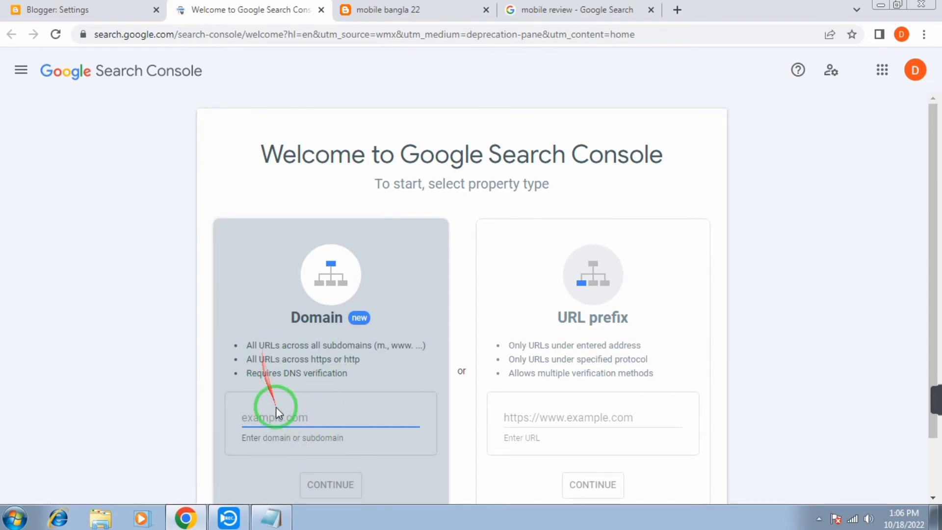
click(385, 10)
drag(280, 32, 100, 55)
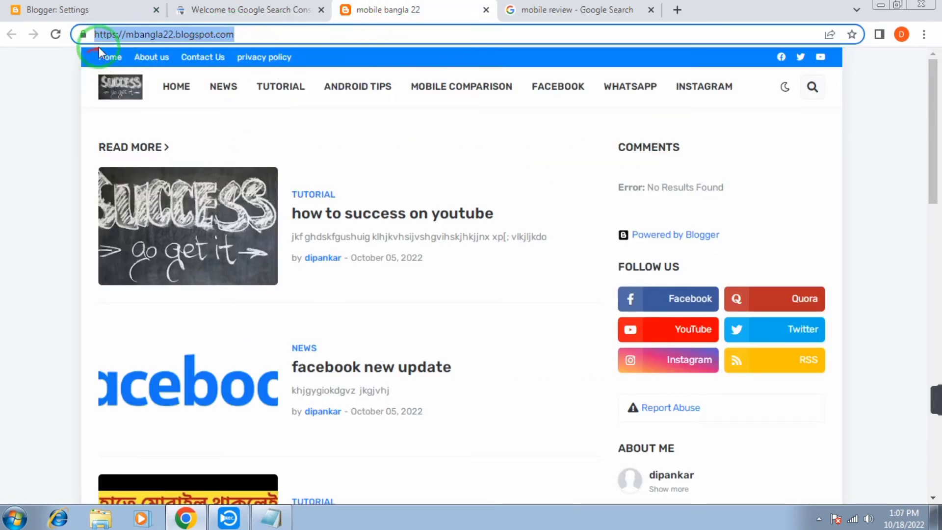
right_click(131, 33)
click(170, 81)
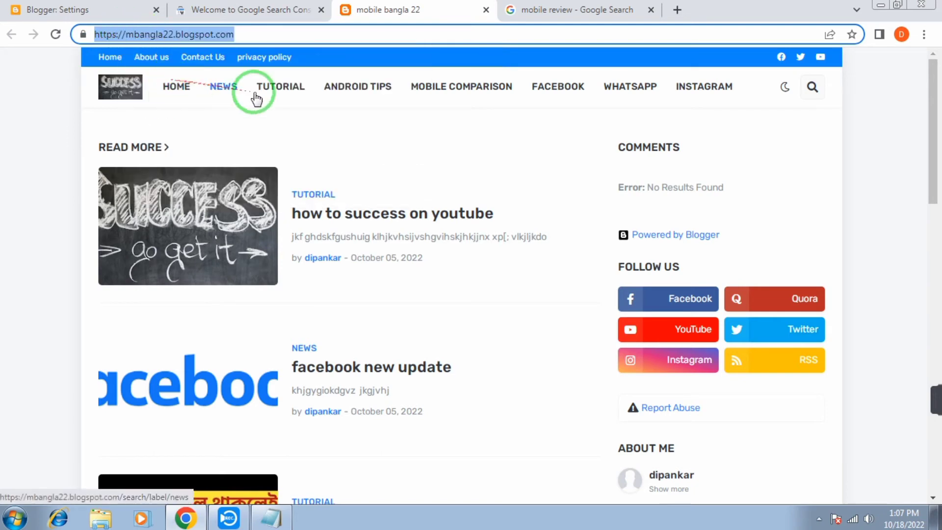
- Add a Search Console Domain property from the copied address, trimmed to mbangla22.blogspot.com without the protocol and trailing slash
click(211, 10)
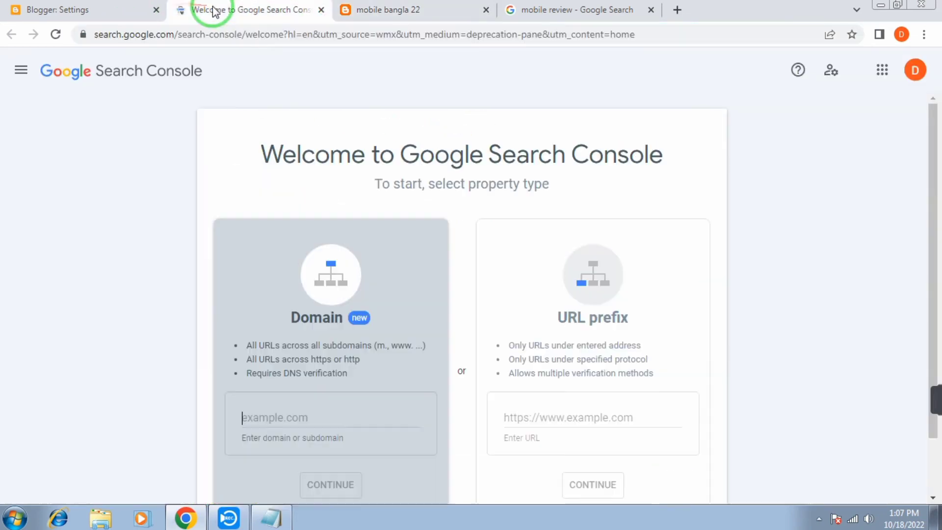
right_click(259, 415)
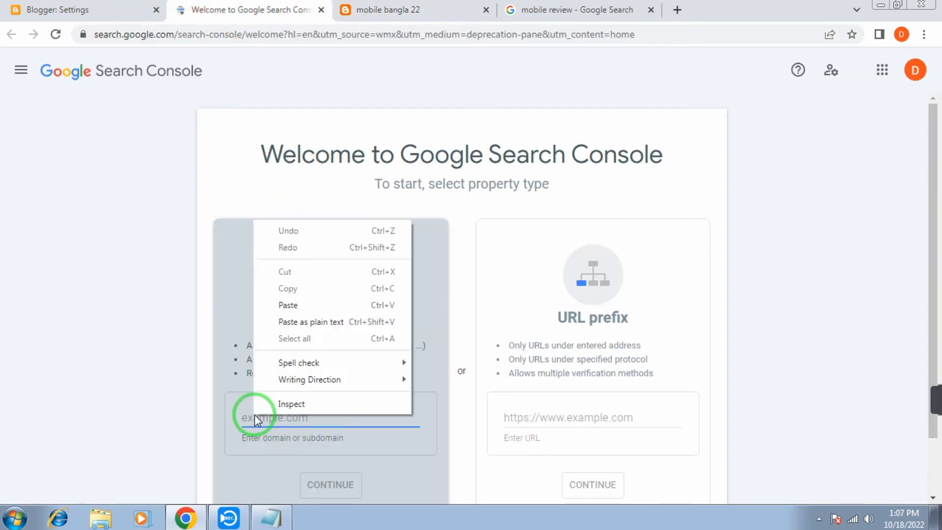
click(288, 305)
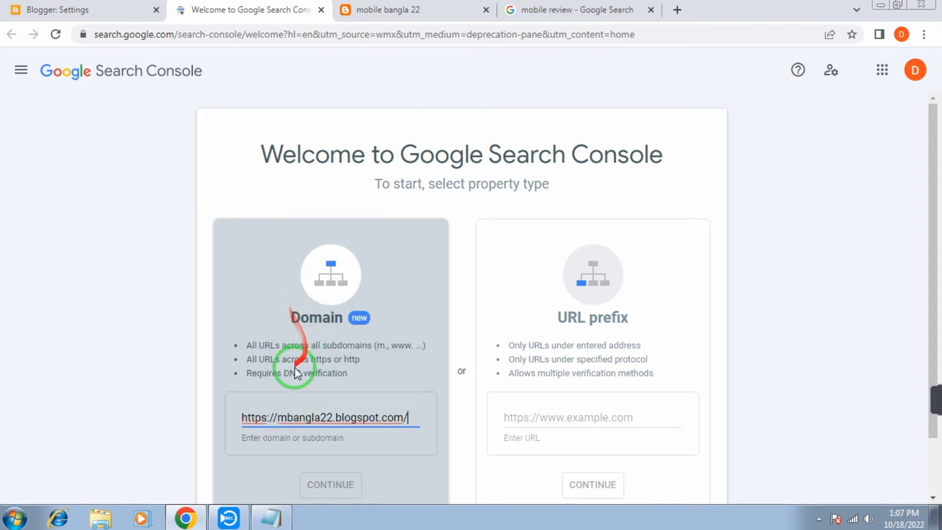
click(273, 417)
drag(277, 417, 243, 418)
key(BackSpace)
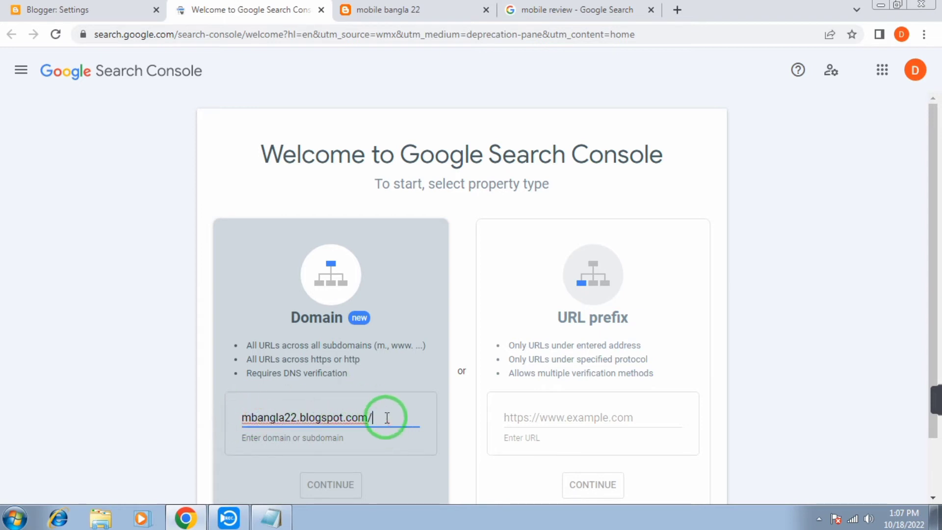
key(BackSpace)
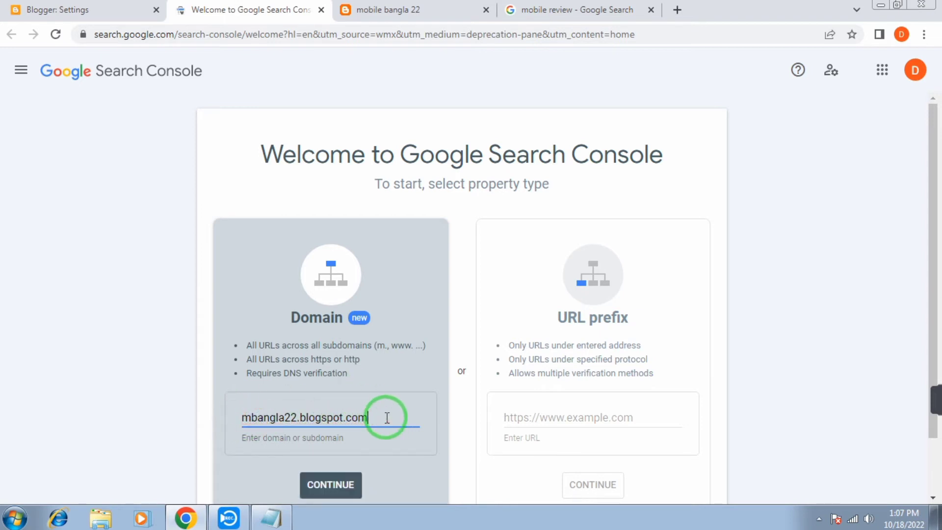
scroll(400, 426, down, 2)
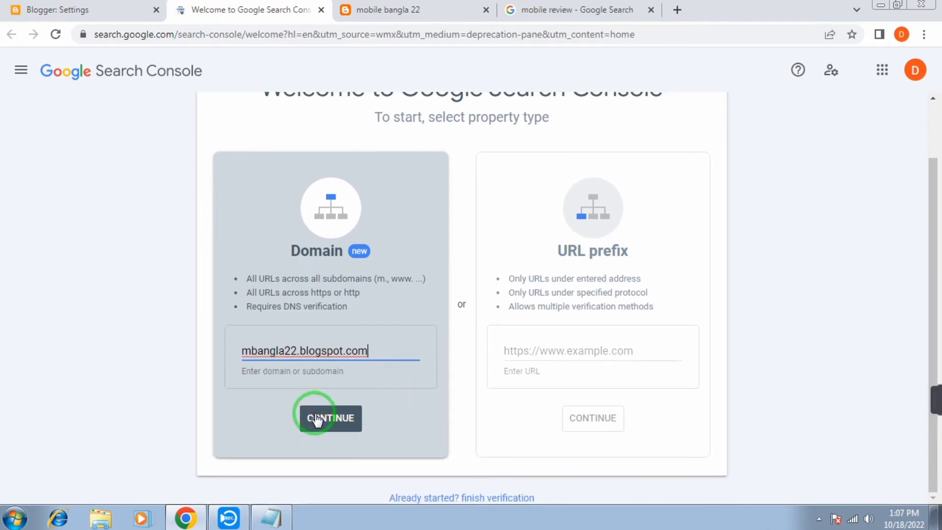
click(323, 419)
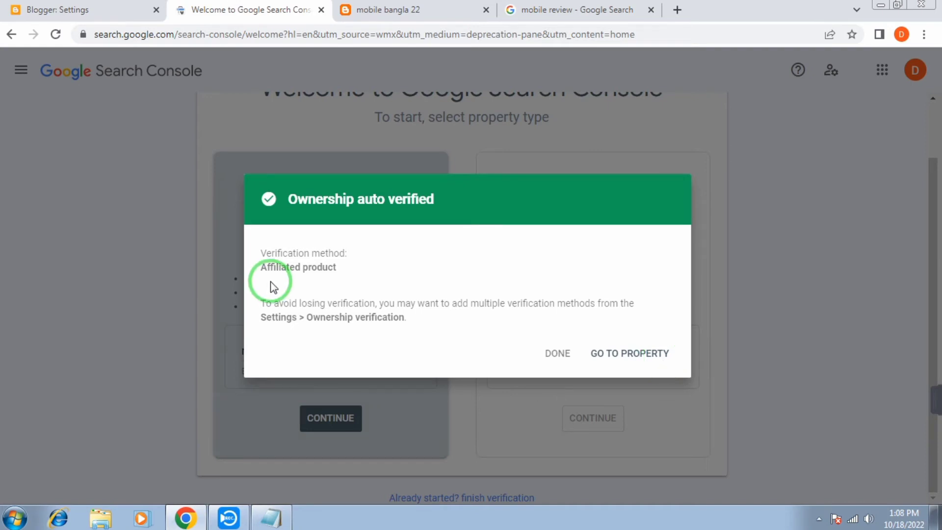
- Return to Blogger, open the theme's HTML for editing and start a new line after the <head> tag
click(98, 12)
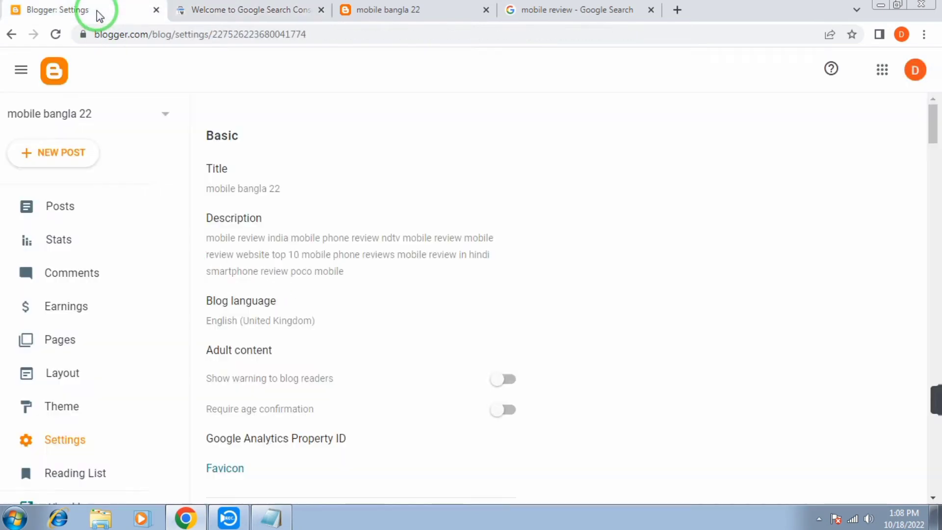
click(81, 419)
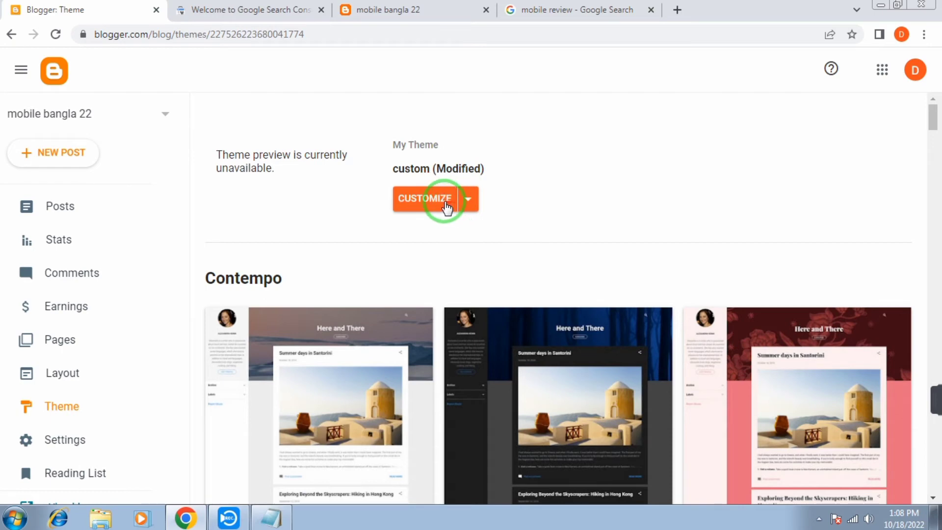
click(469, 206)
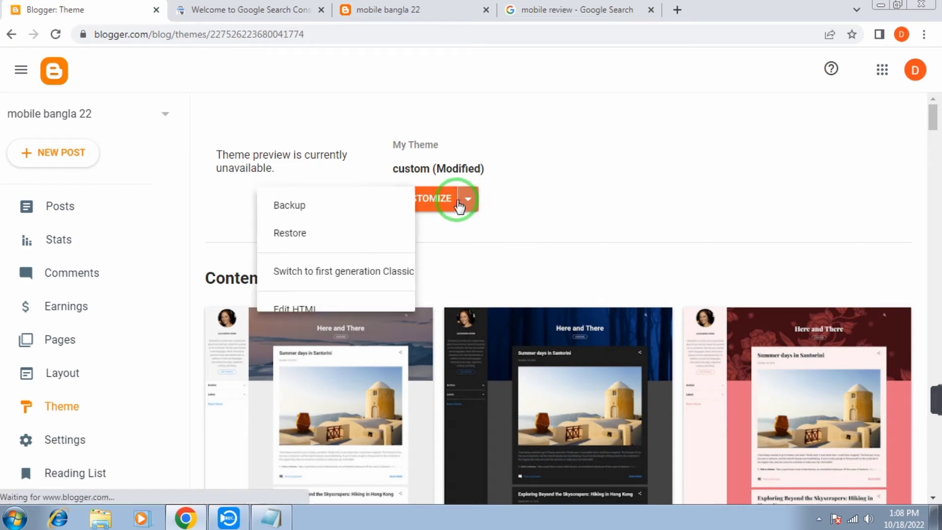
click(339, 314)
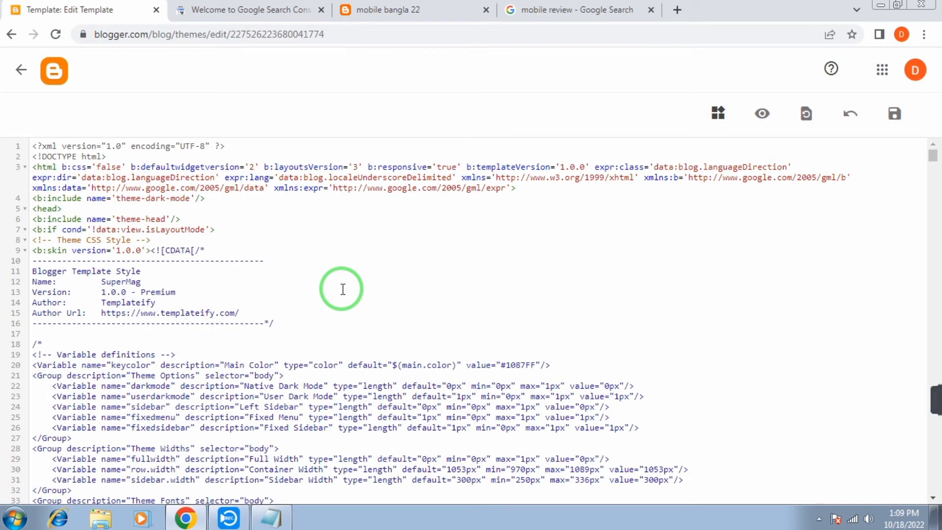
click(45, 212)
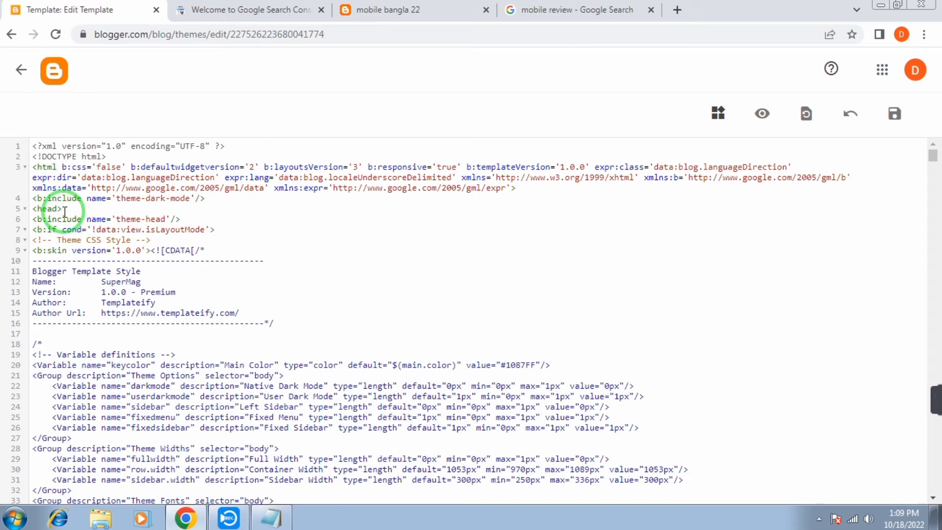
key(Return)
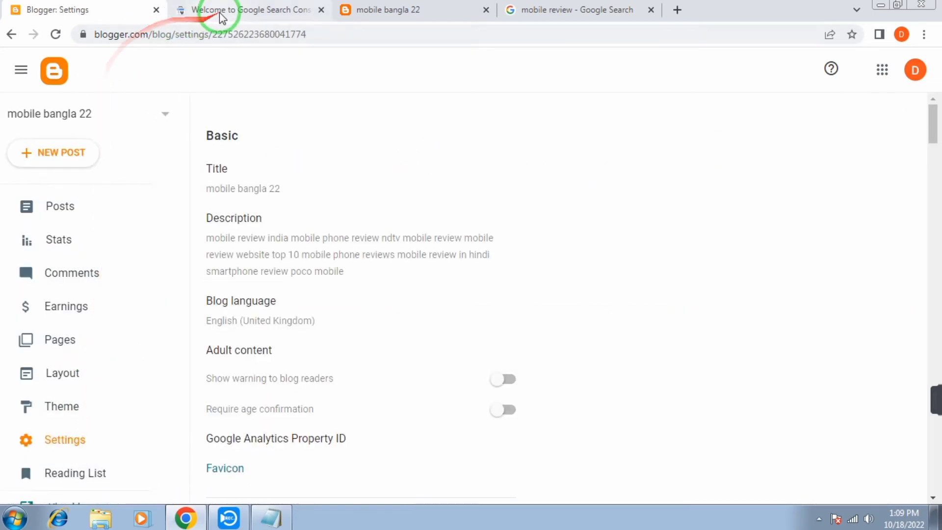
- Go to the new mbangla22.blogspot.com property in Search Console and dismiss its welcome and Overview introductions
click(231, 11)
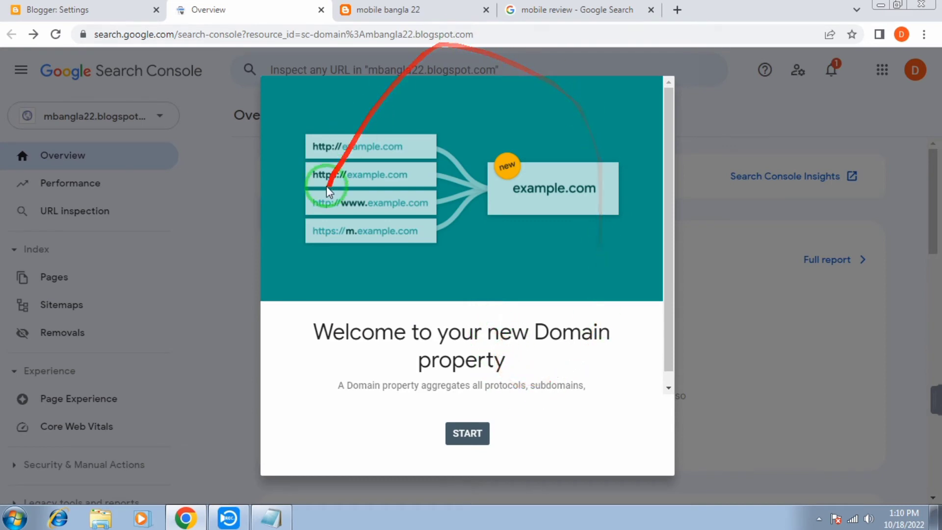
click(477, 440)
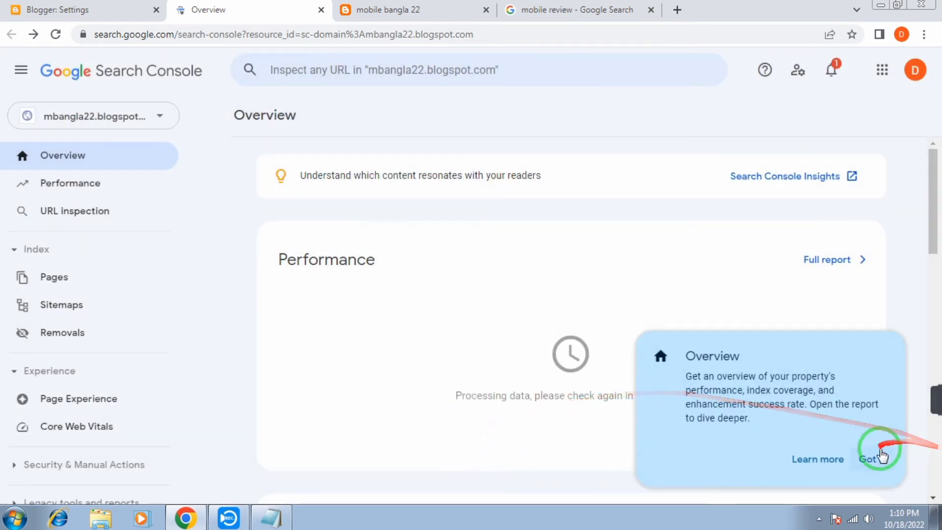
click(872, 459)
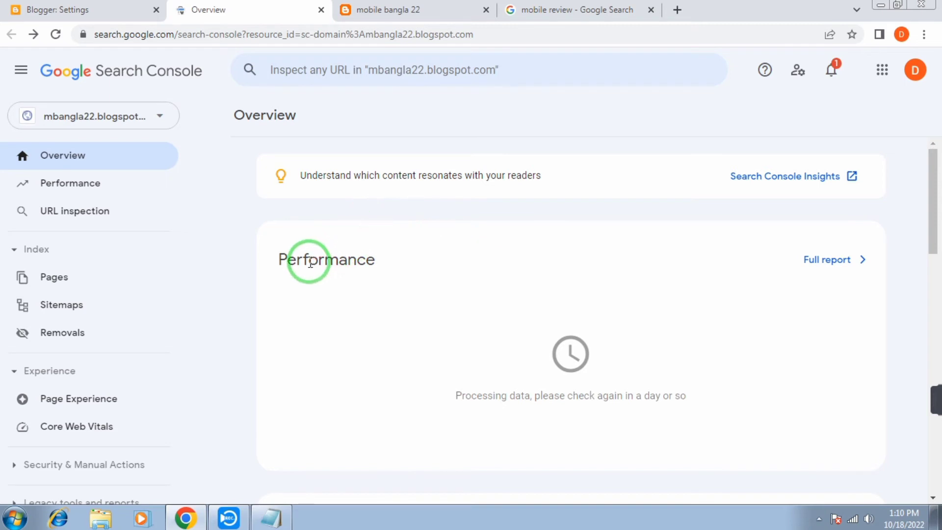
- Open the Sitemaps page of the mbangla22.blogspot.com property
click(150, 119)
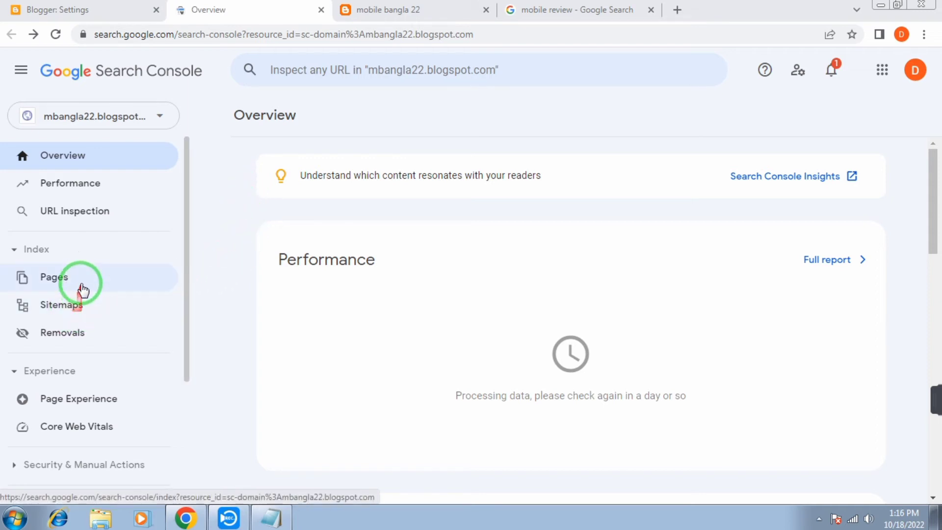
click(53, 308)
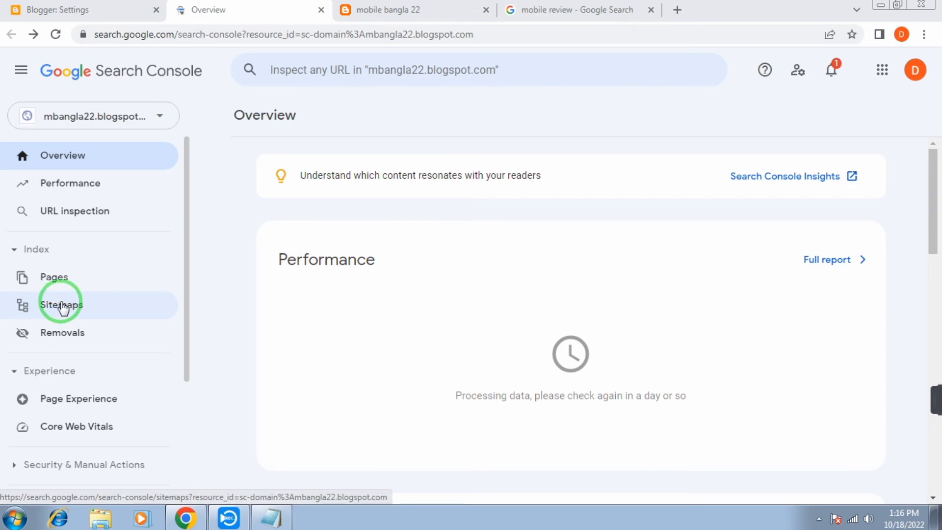
click(61, 305)
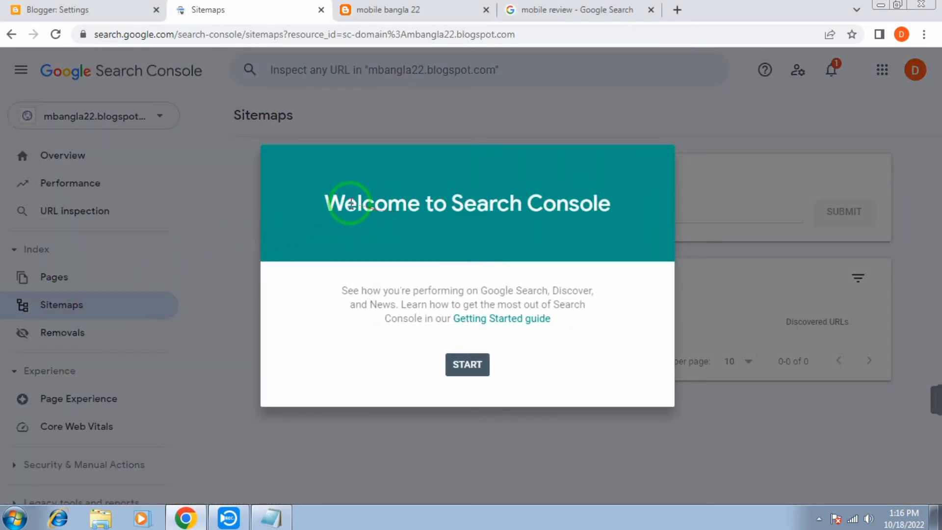
- Dismiss the welcome and Sitemaps introductions, and copy the blog's home address from its open page
click(467, 364)
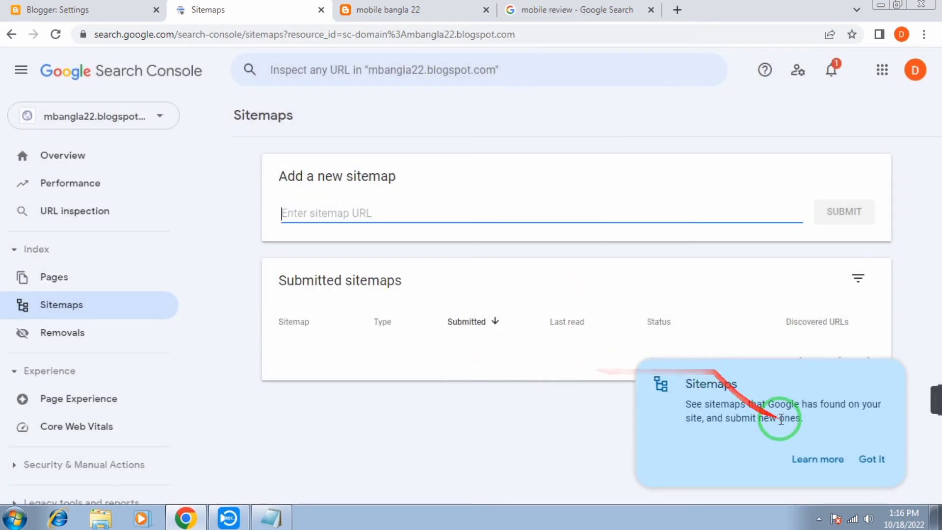
click(873, 461)
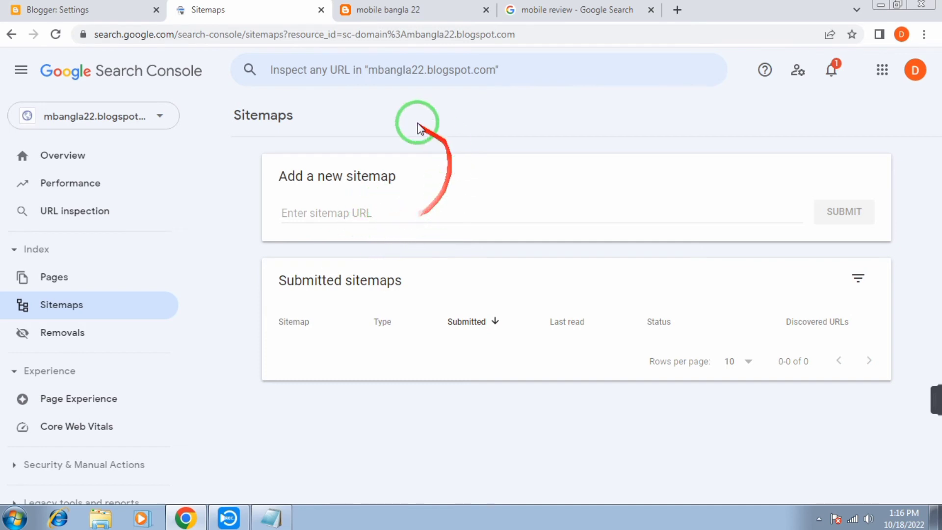
click(378, 10)
key(ctrl+c)
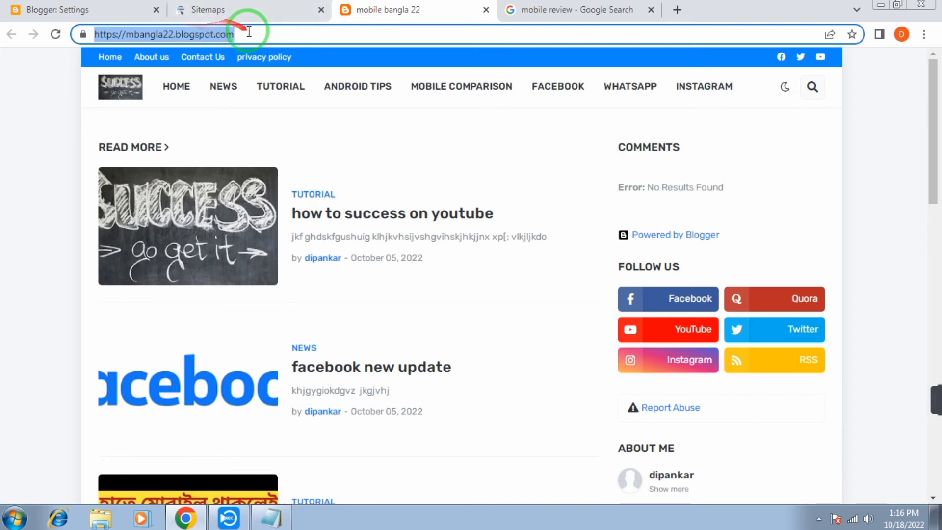
click(248, 10)
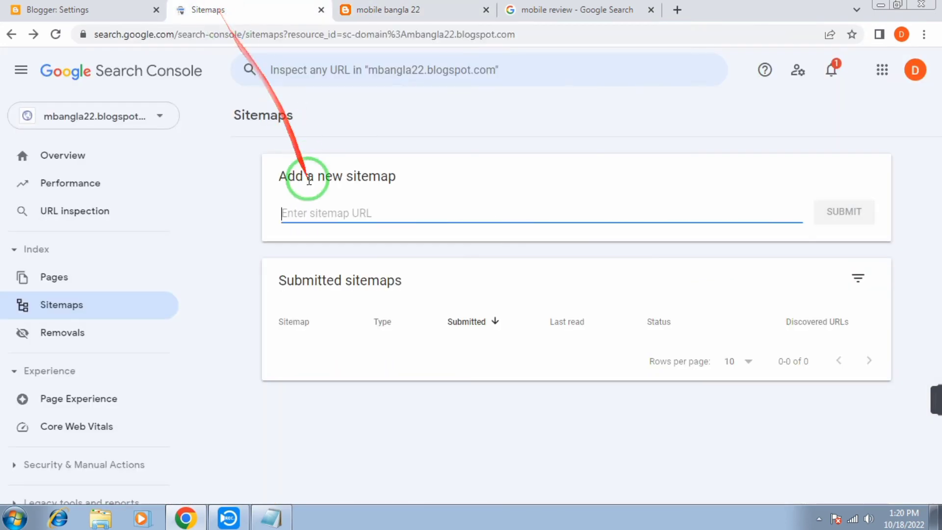
right_click(293, 214)
click(326, 299)
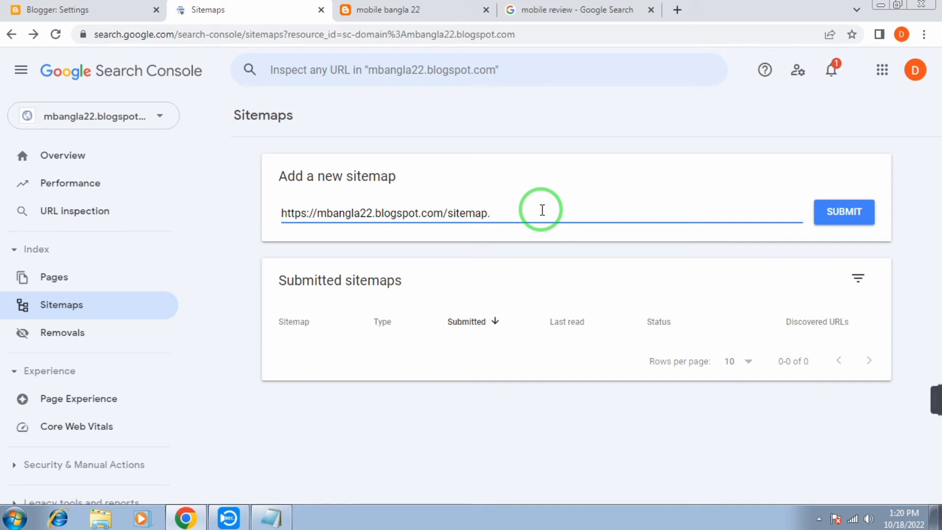
key(BackSpace)
key(BackSpace)
key(BackSpace)
key(BackSpace)
key(BackSpace)
key(BackSpace)
key(BackSpace)
key(BackSpace)
click(842, 212)
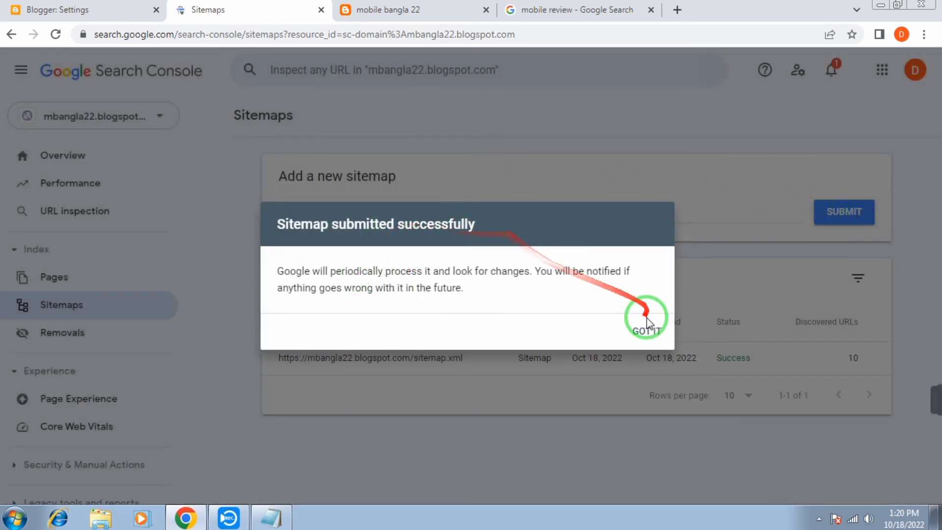
click(648, 334)
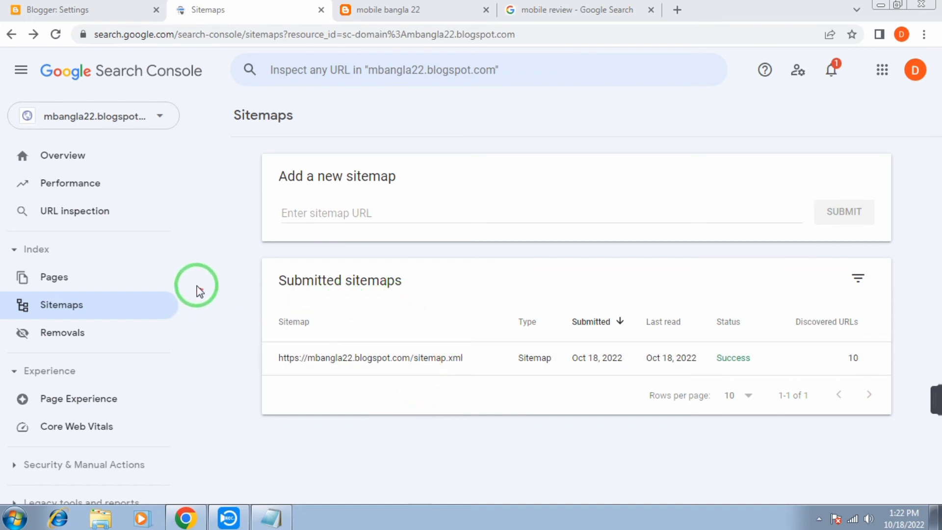
click(71, 155)
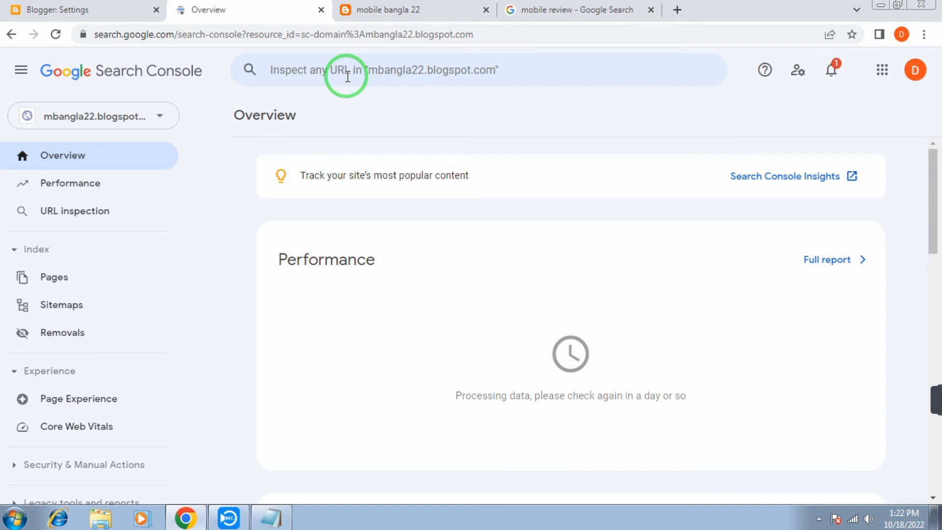
right_click(278, 70)
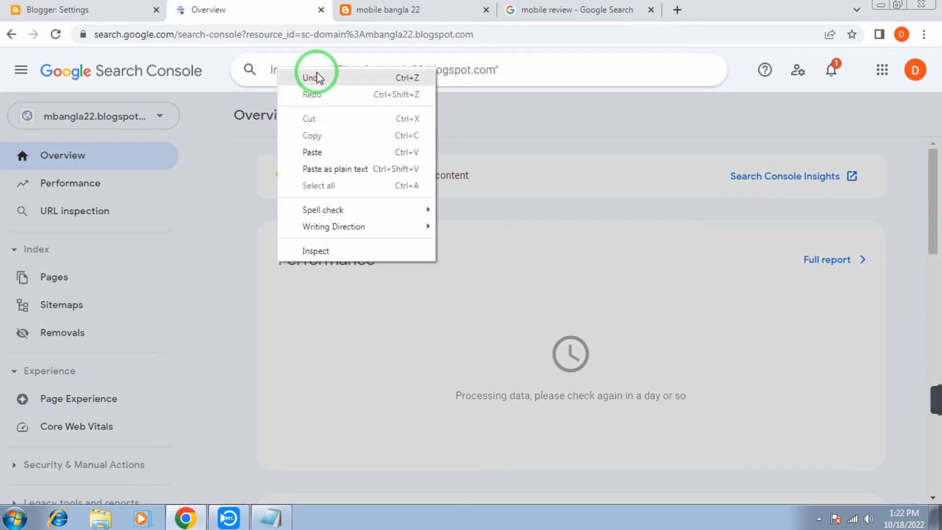
click(488, 72)
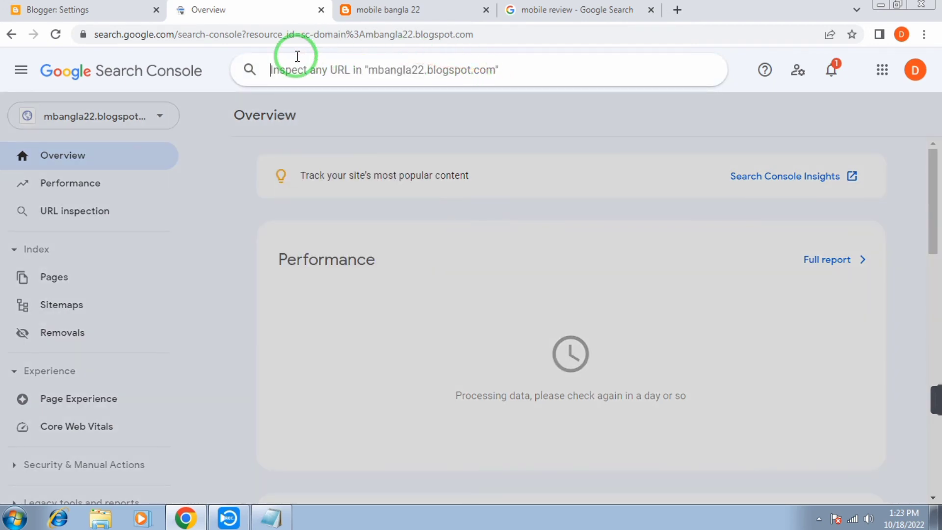
right_click(278, 72)
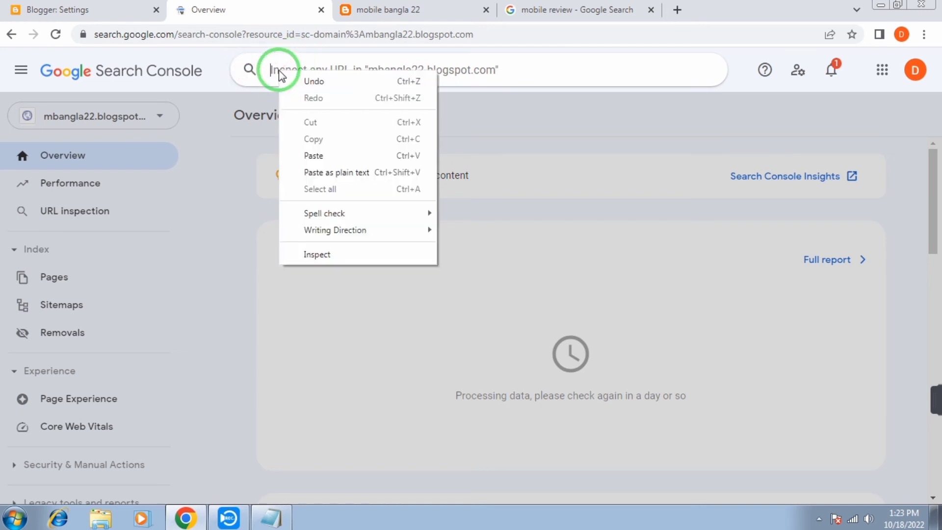
click(312, 155)
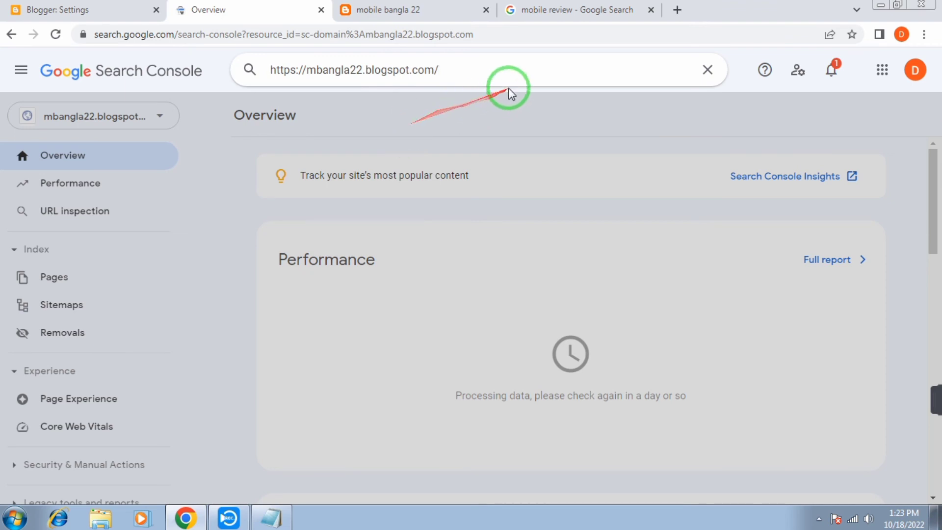
key(Return)
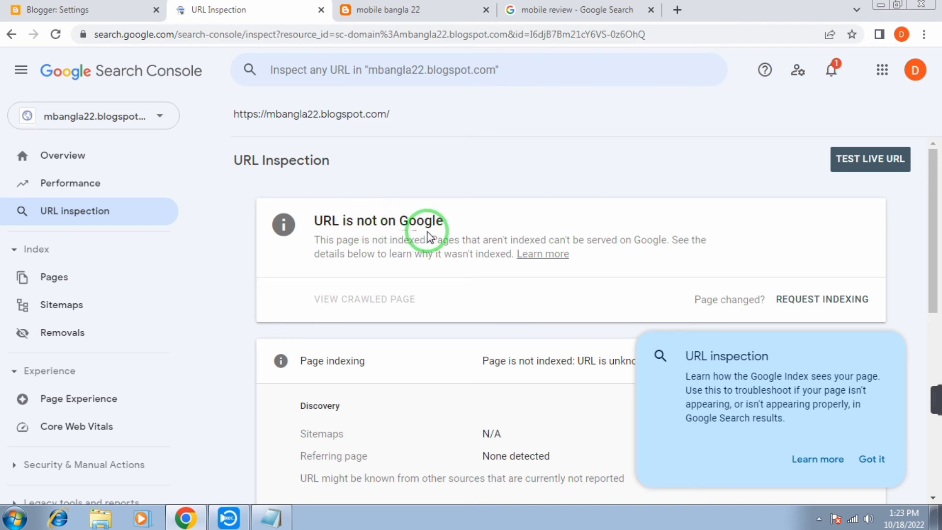
- Request indexing for the blog's home page, completing the bicycles image challenge and closing the request message
click(822, 301)
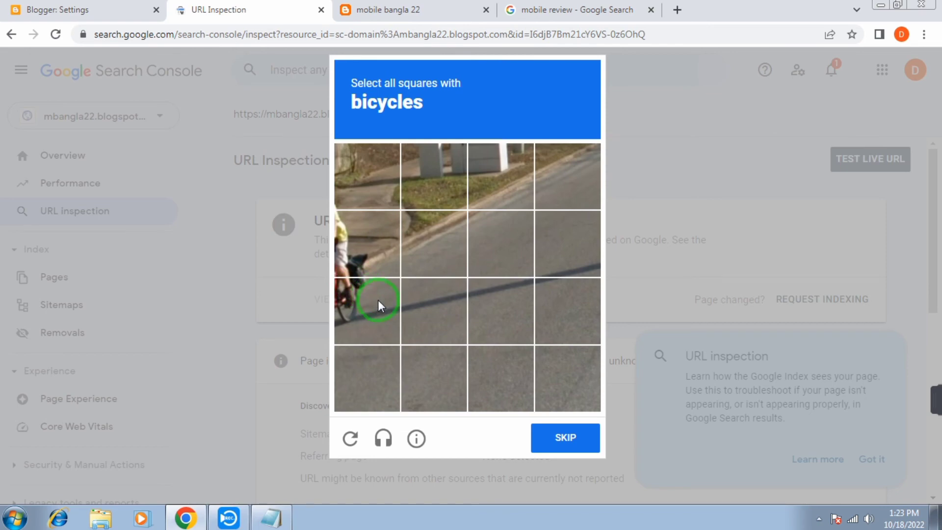
click(369, 302)
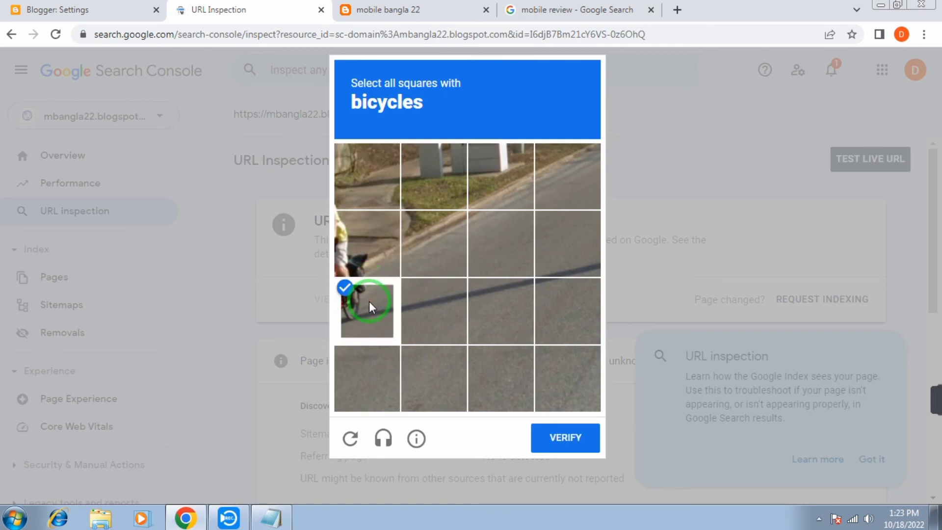
click(366, 247)
click(552, 438)
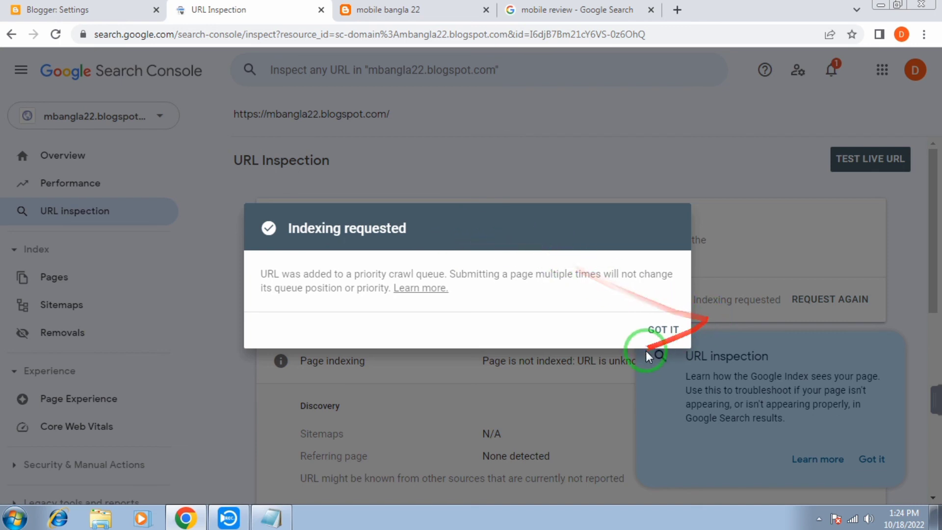
click(657, 333)
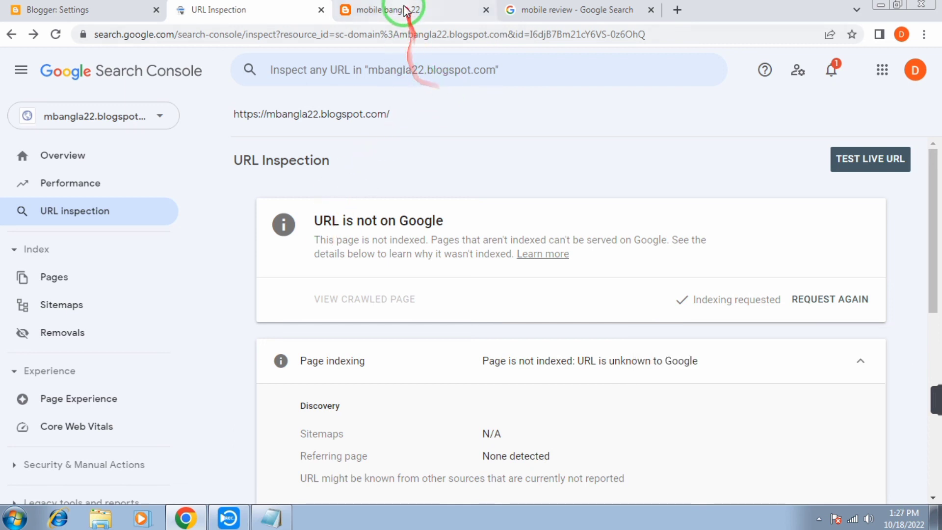
- Open the "mobile charging problem" post on the blog and copy its full address
click(418, 10)
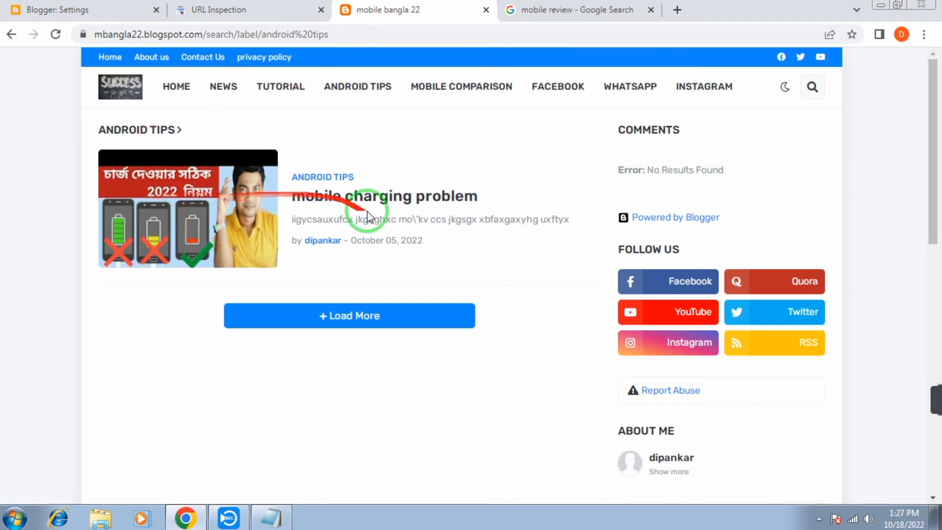
click(327, 209)
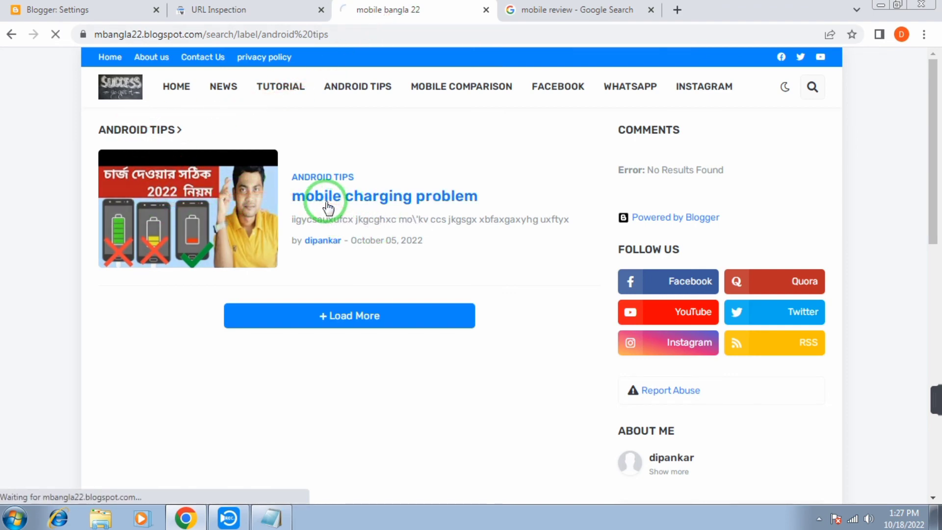
drag(375, 34, 34, 44)
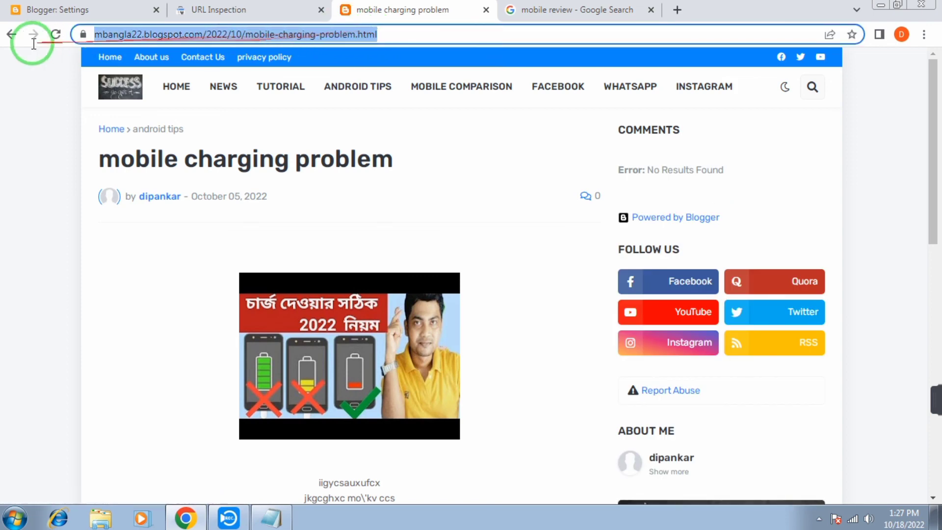
right_click(240, 36)
click(275, 90)
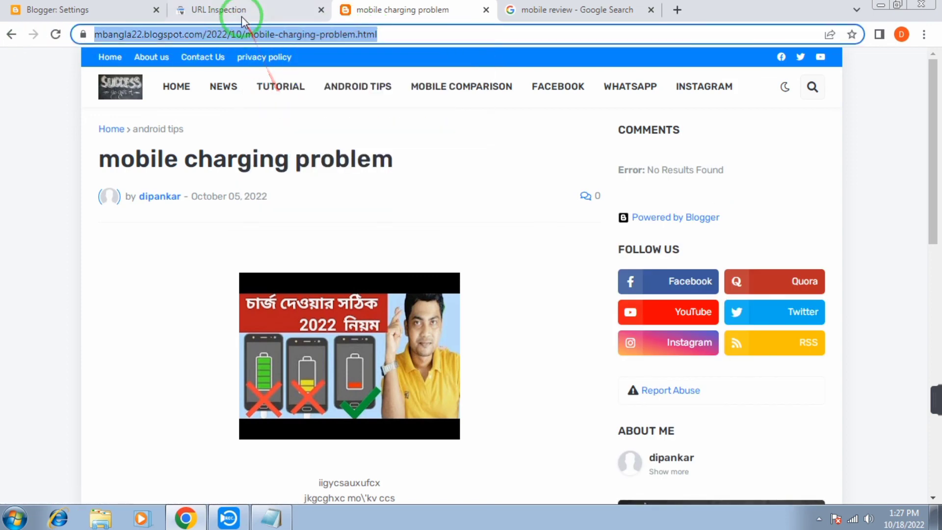
- Inspect the copied mobile-charging-problem.html address in Search Console and request indexing for that post
click(245, 11)
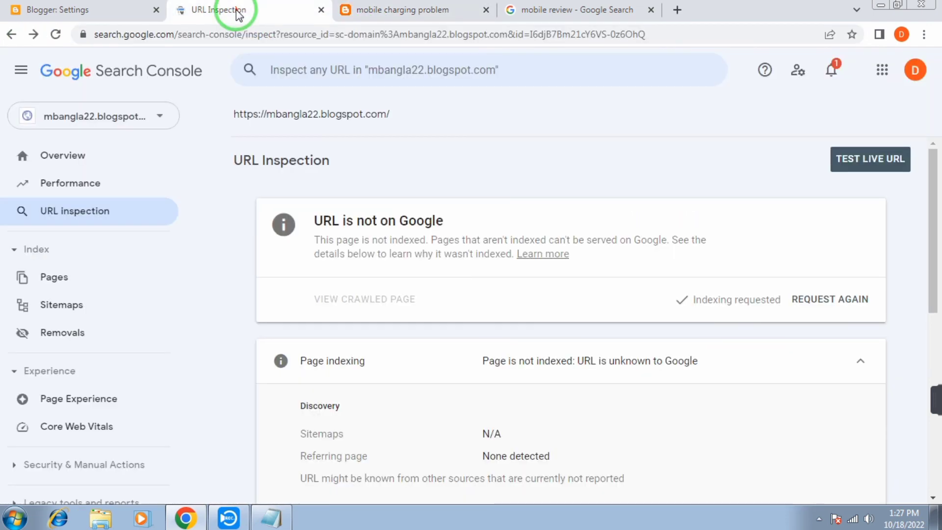
right_click(284, 77)
click(322, 160)
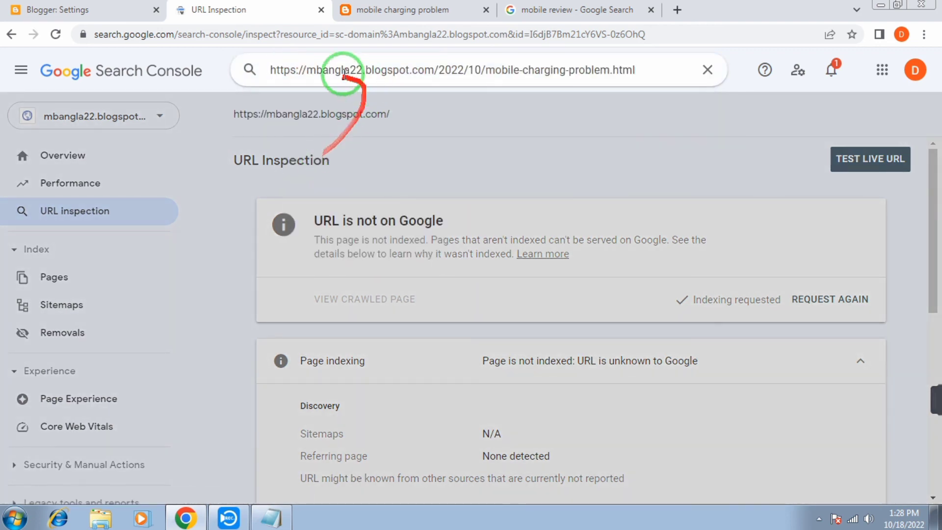
key(Return)
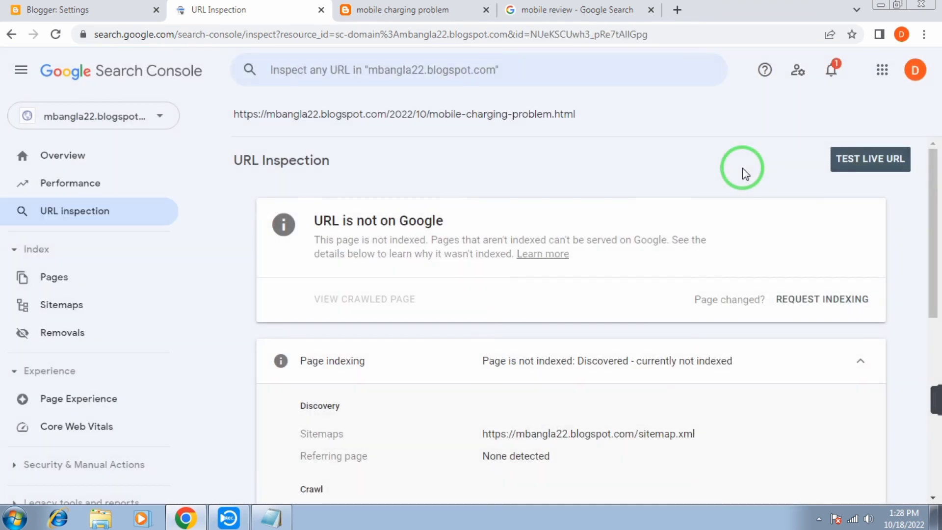
click(823, 298)
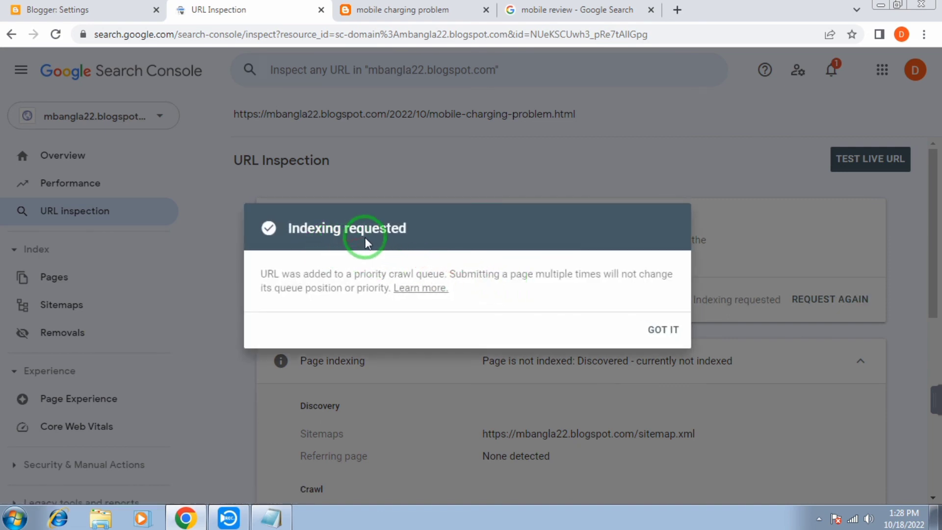
click(666, 337)
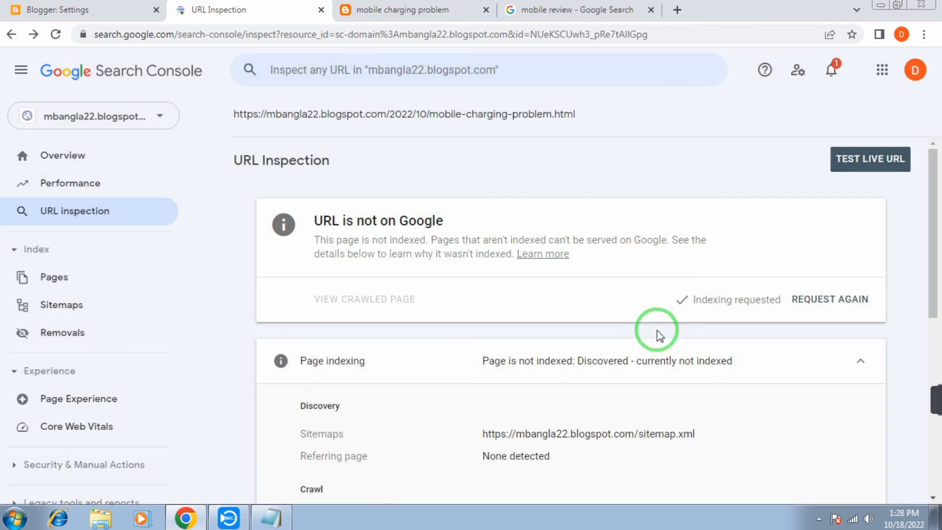